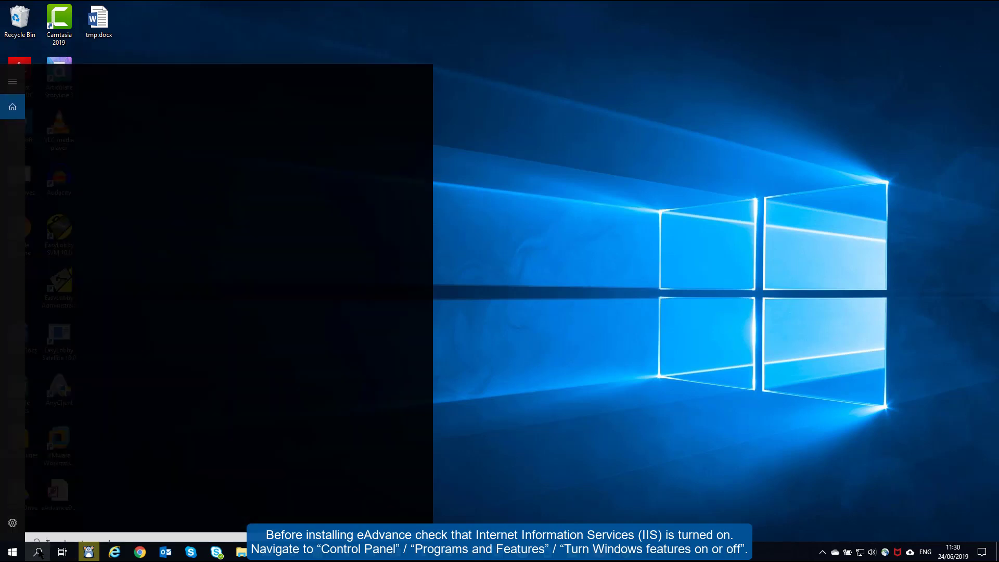
Search 'con' to reach Control Panel and show the Programs and Features list
left_click(37, 551)
type("con")
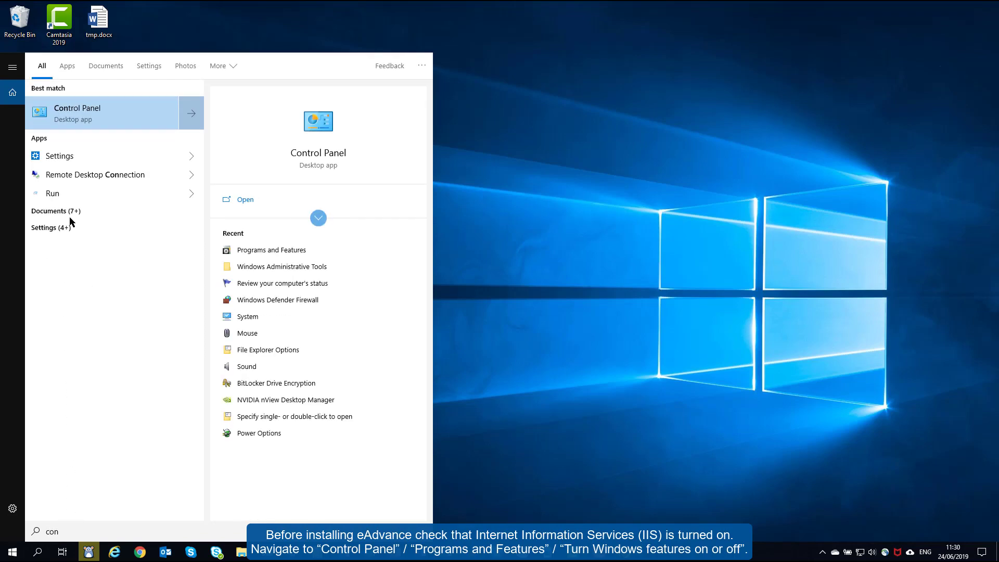
left_click(75, 112)
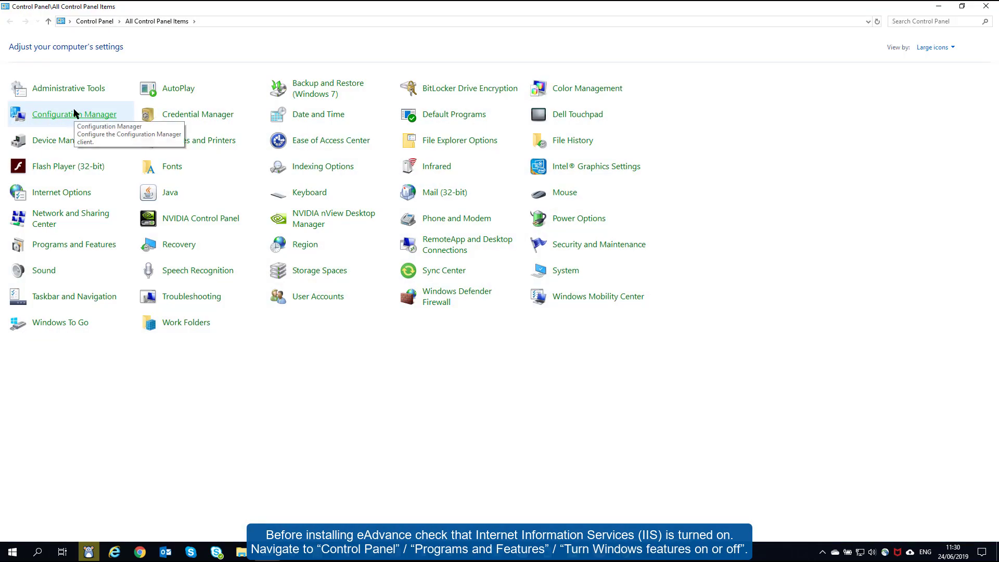
left_click(92, 245)
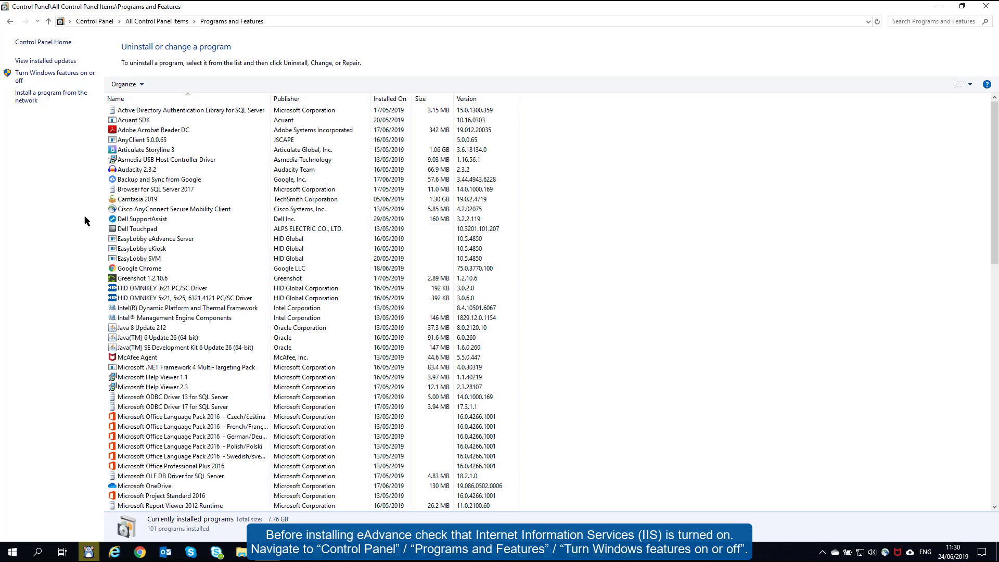
Turn on ASP.NET 4.7 under IIS > World Wide Web Services > Application Development Features and apply
left_click(55, 76)
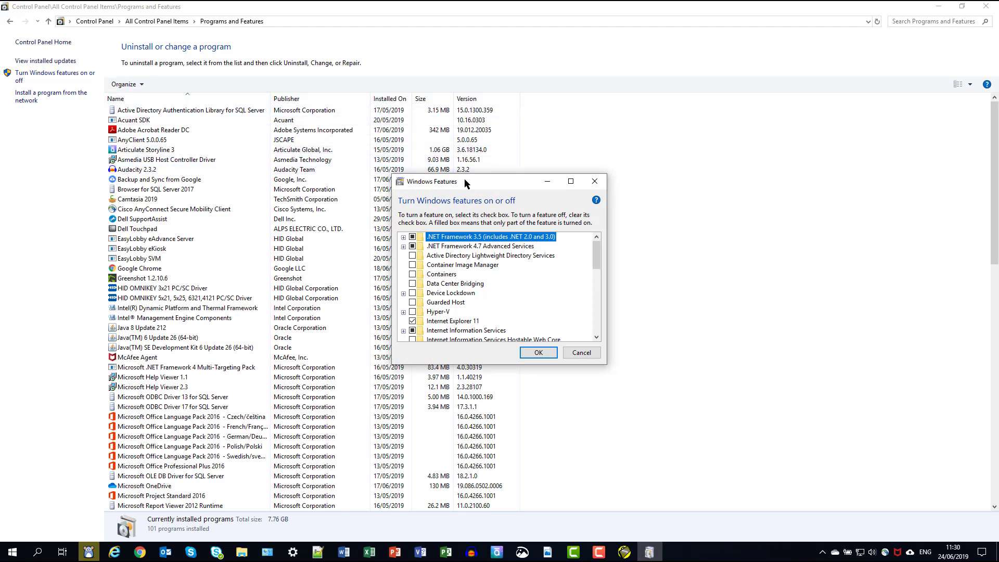
left_click_drag(465, 183, 450, 57)
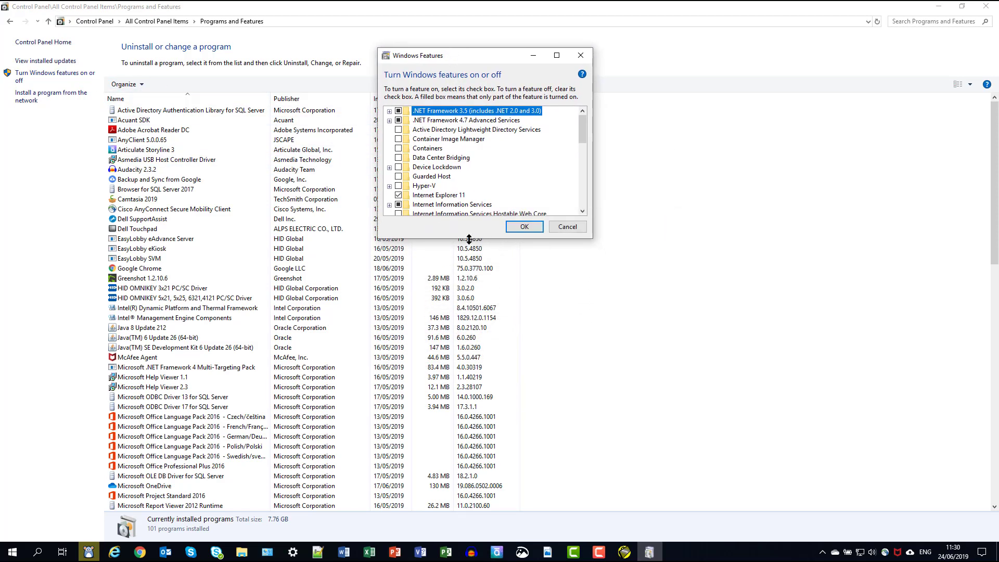
left_click_drag(468, 239, 534, 438)
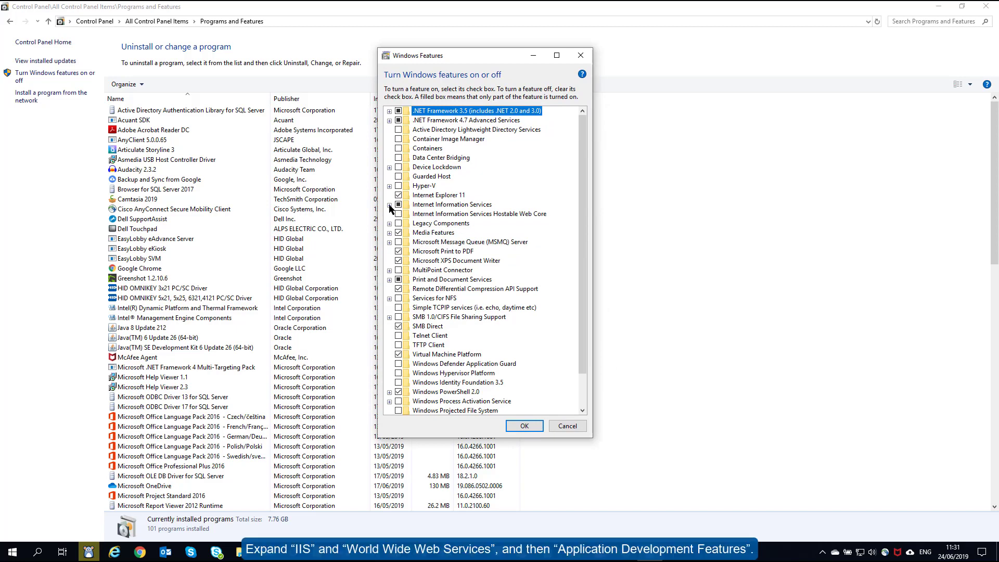
left_click(389, 204)
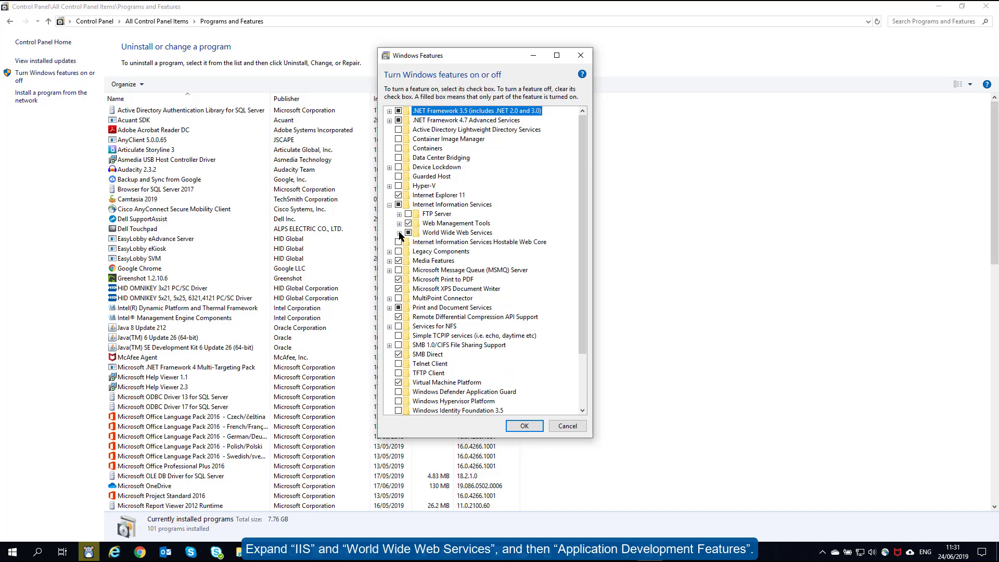
left_click(399, 233)
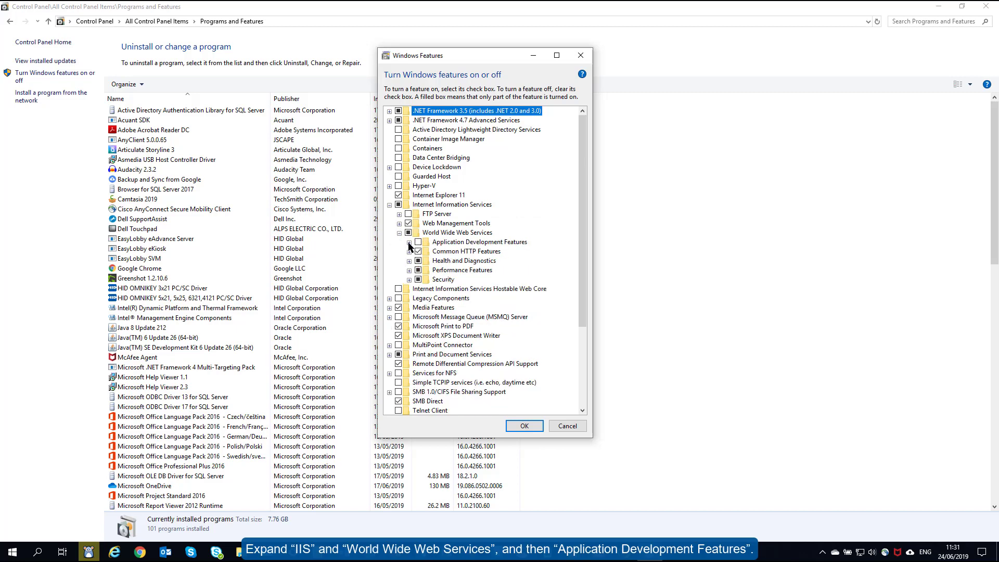
left_click(408, 243)
left_click(428, 298)
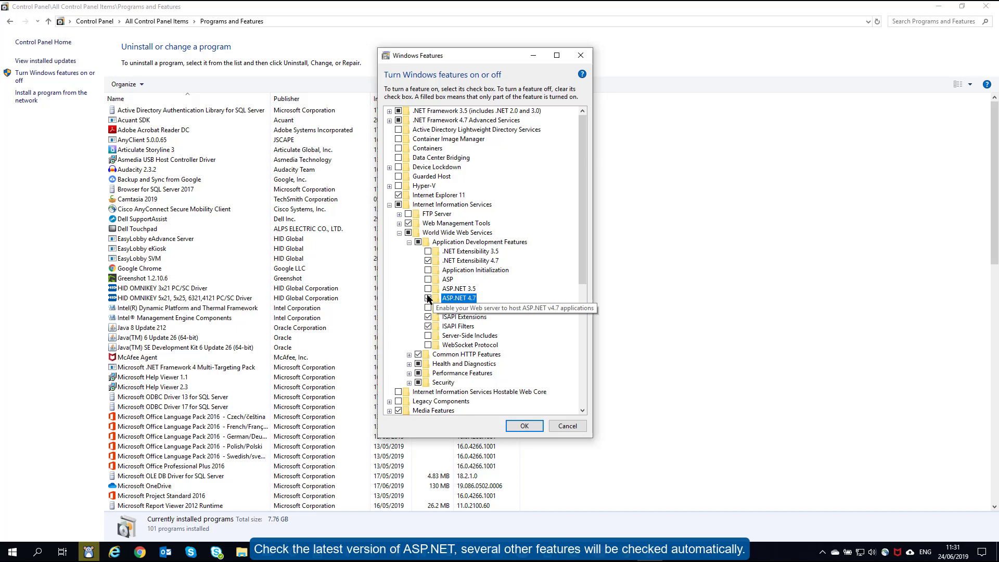
left_click(525, 426)
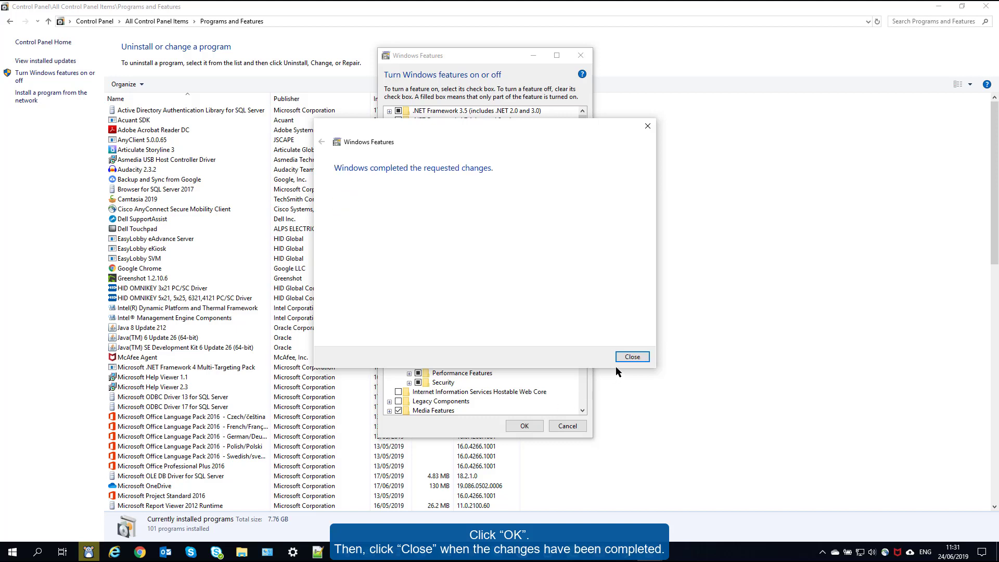
left_click(632, 357)
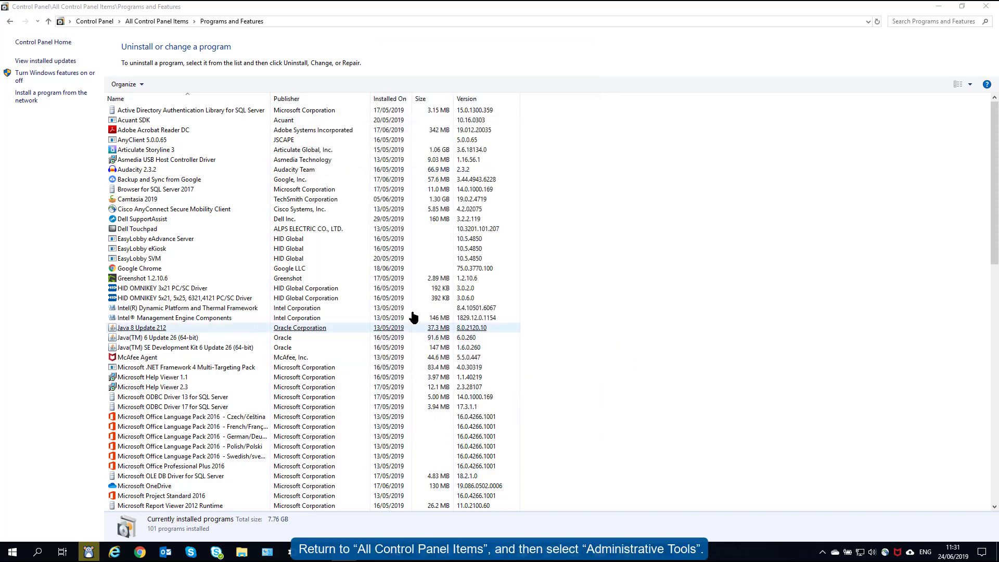
Open Administrative Tools from Control Panel Home, minimize it, and close Control Panel
left_click(36, 45)
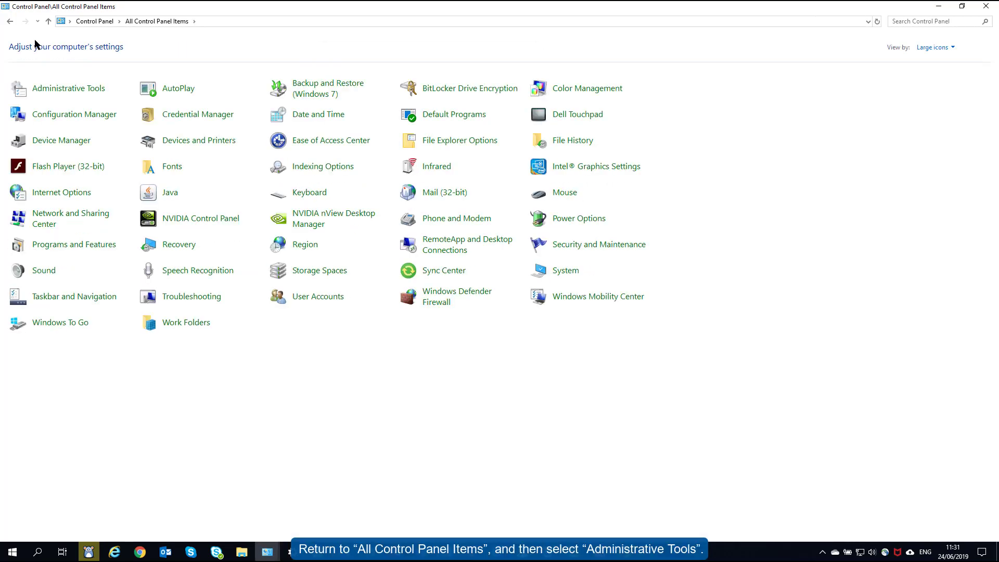
left_click(59, 92)
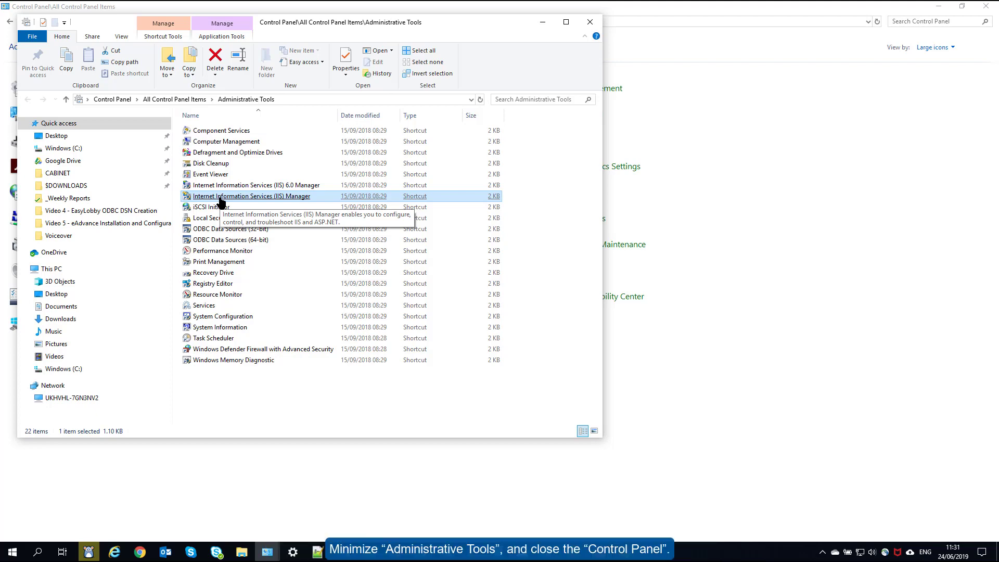
left_click(541, 23)
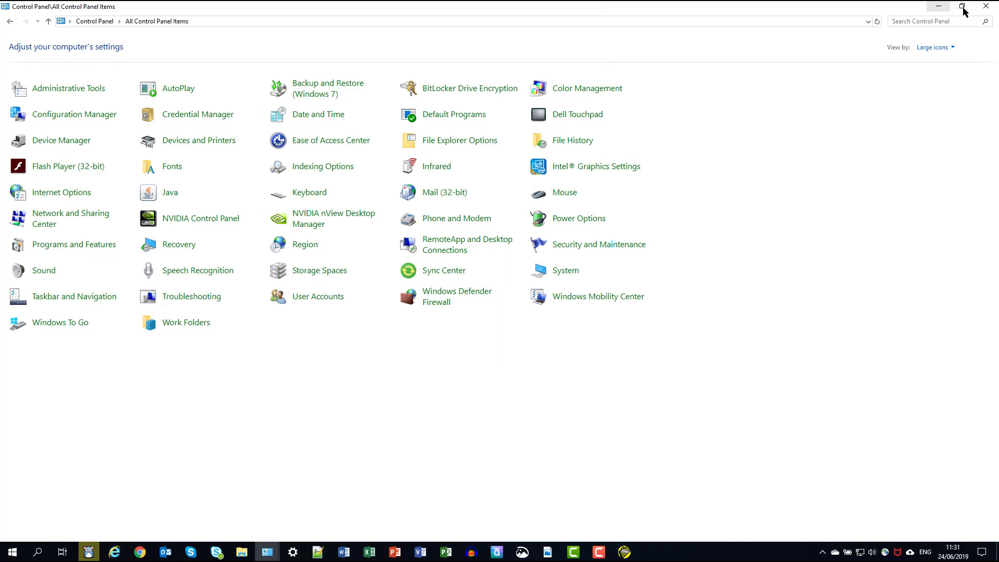
left_click(985, 8)
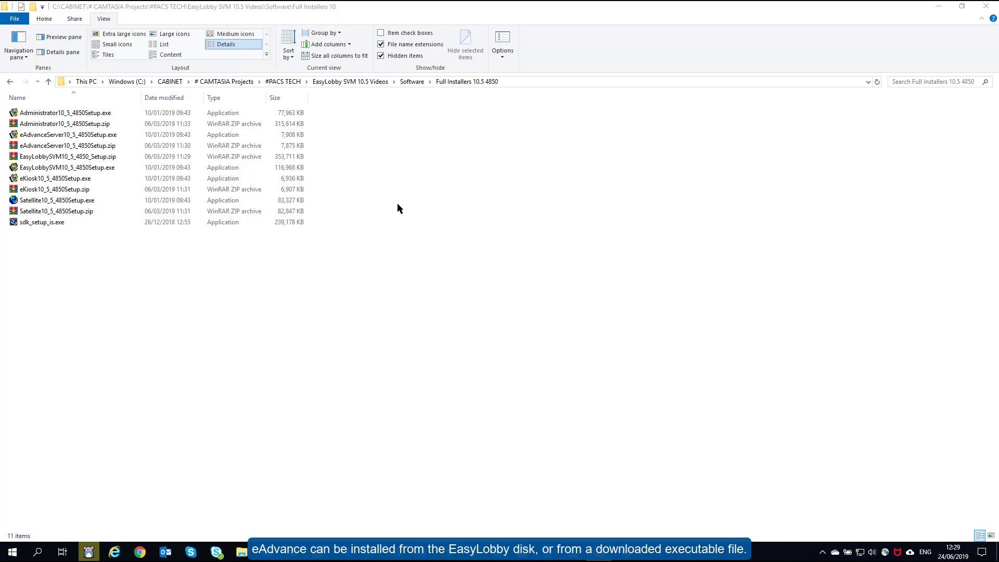
Run eAdvanceServer10_5_4850Setup.exe from the Full Installers 10.5 4850 folder
left_click(133, 136)
double_click(133, 136)
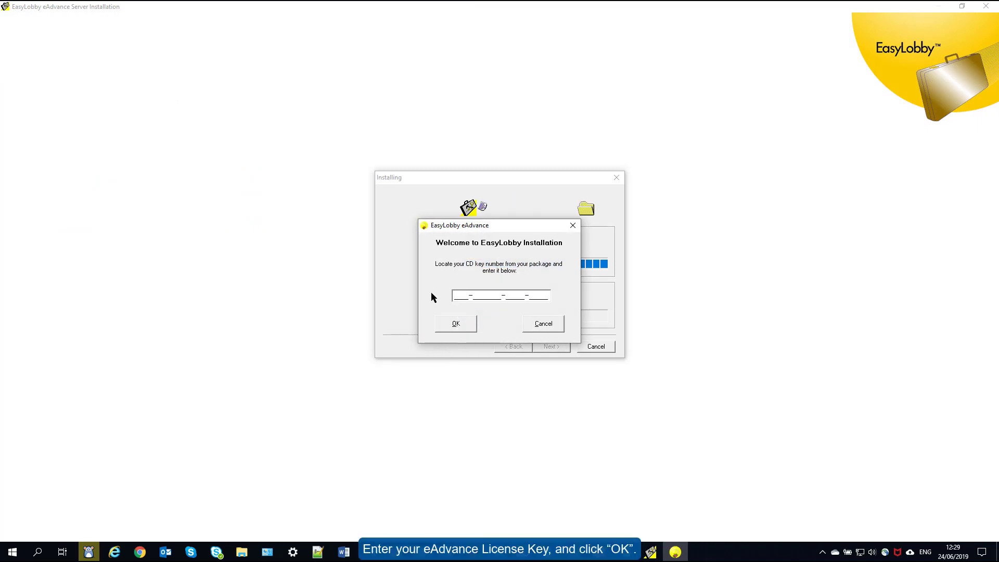
Paste the licence key, accept the agreement, and install eAdvance Server to the default folder
key("ctrl+v")
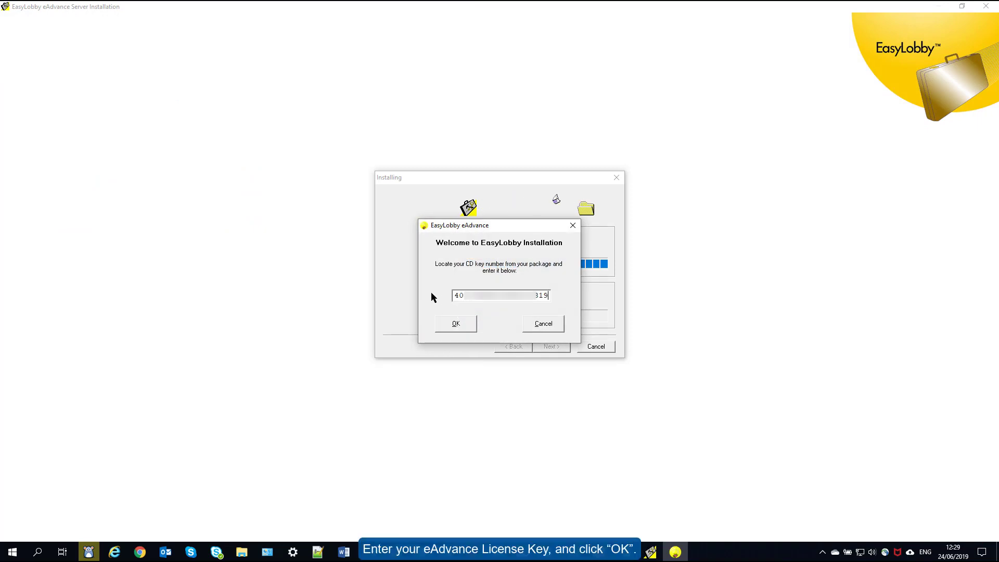
left_click(451, 322)
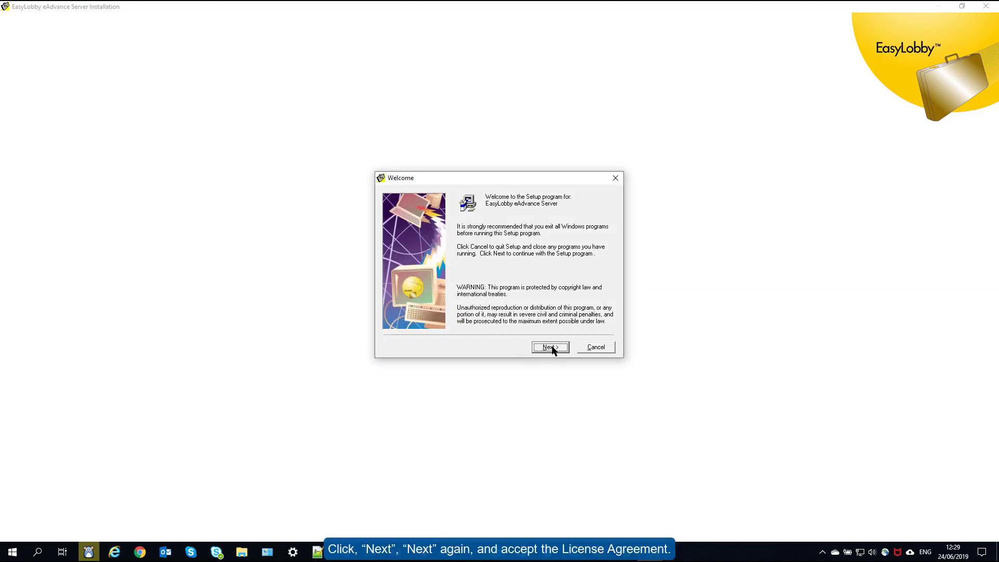
left_click(552, 347)
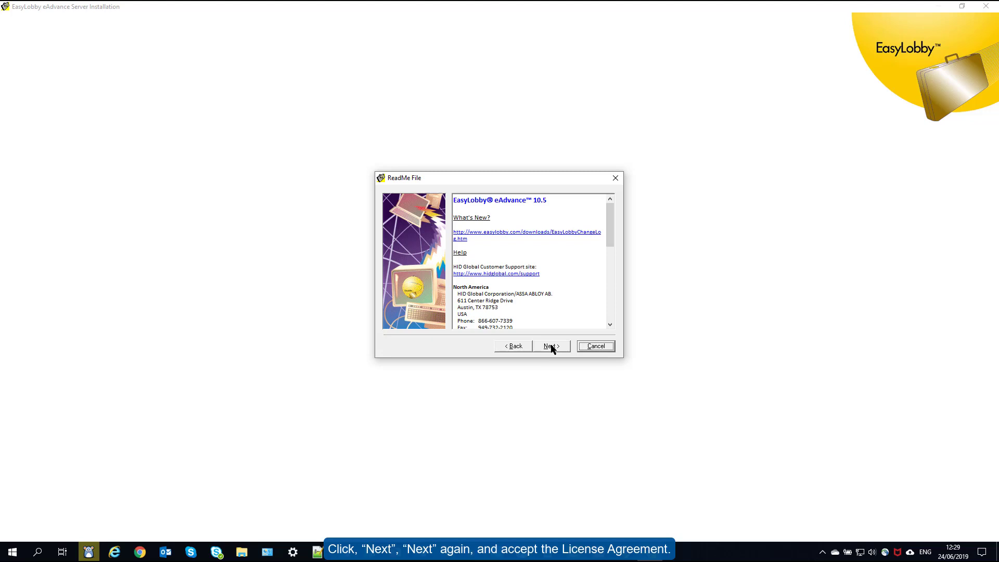
left_click(552, 347)
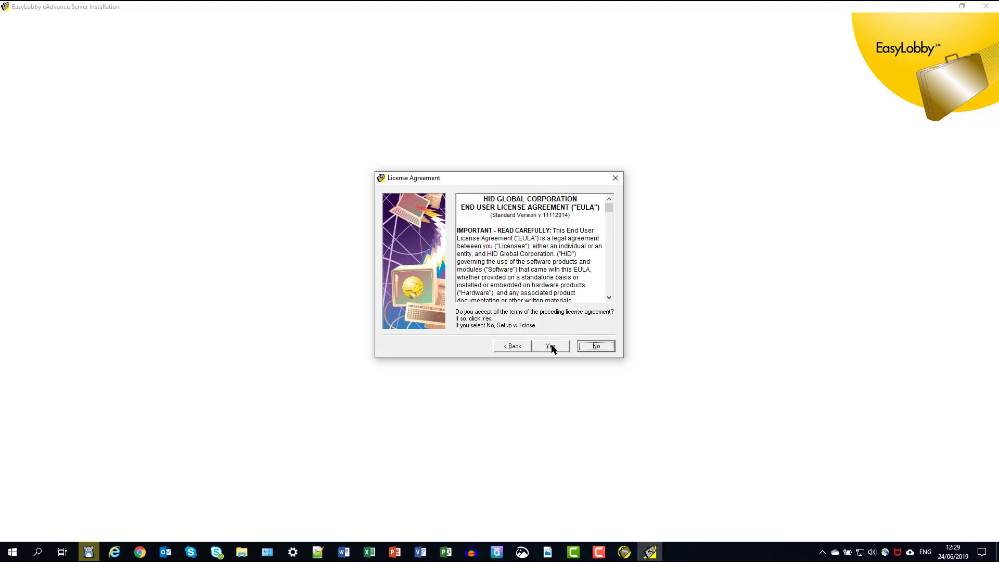
left_click(550, 346)
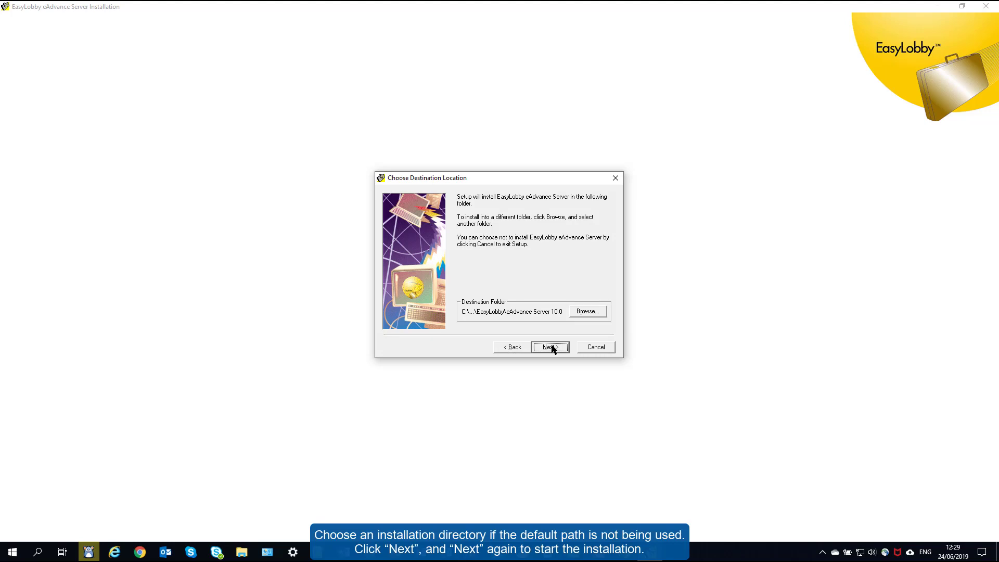
left_click(551, 347)
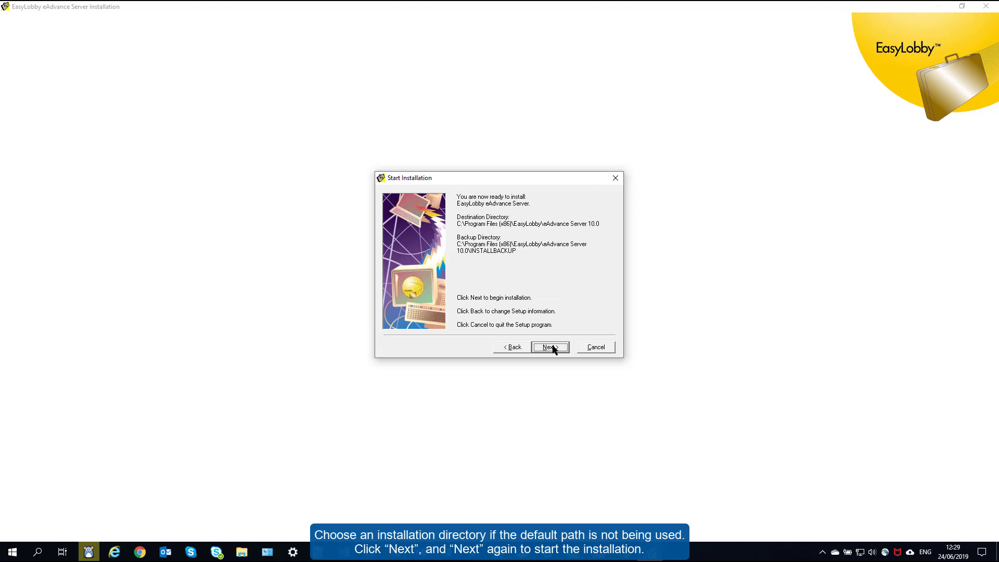
left_click(553, 347)
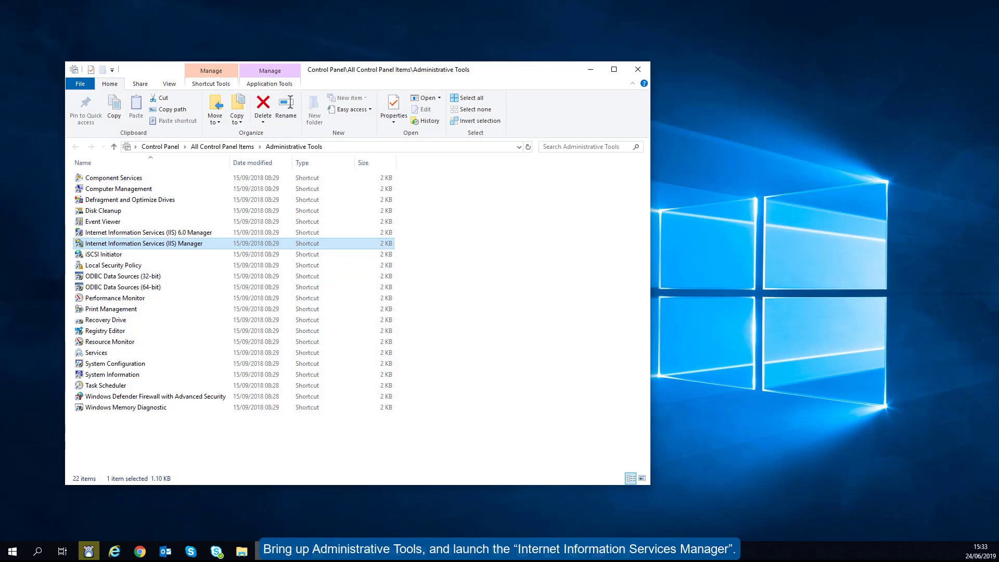
Launch IIS Manager and expand the server's Sites to select Default Web Site
double_click(199, 244)
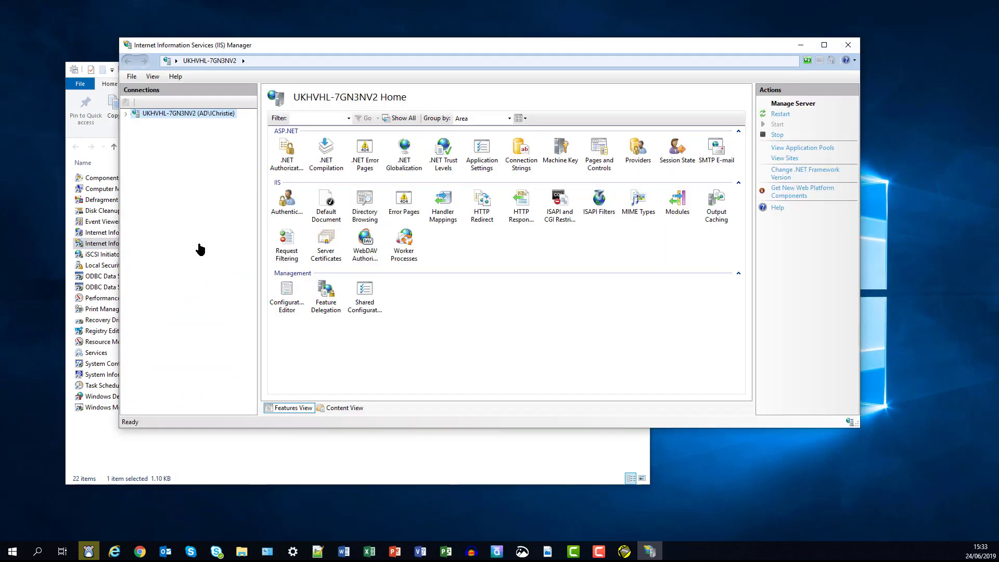
left_click(128, 113)
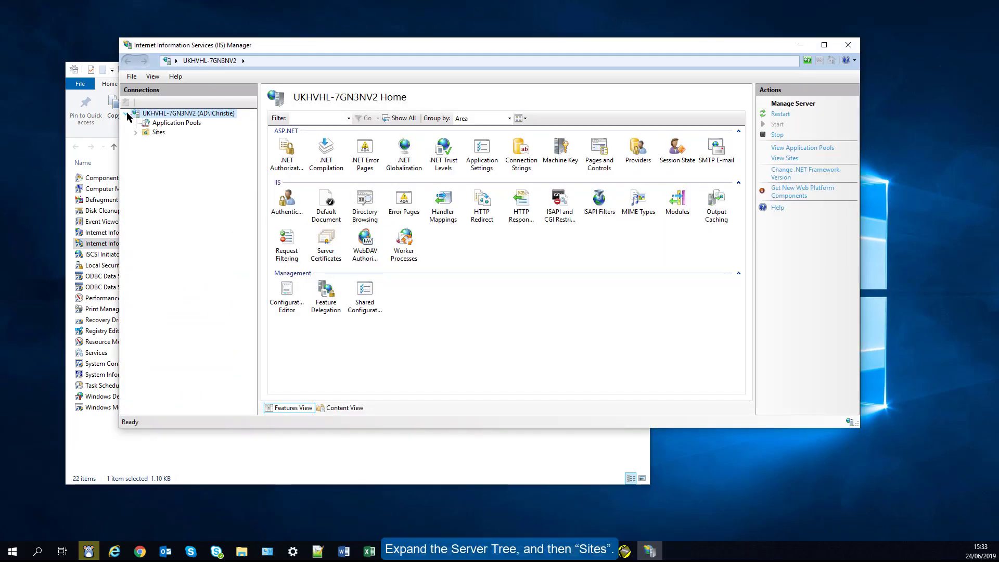
left_click(136, 132)
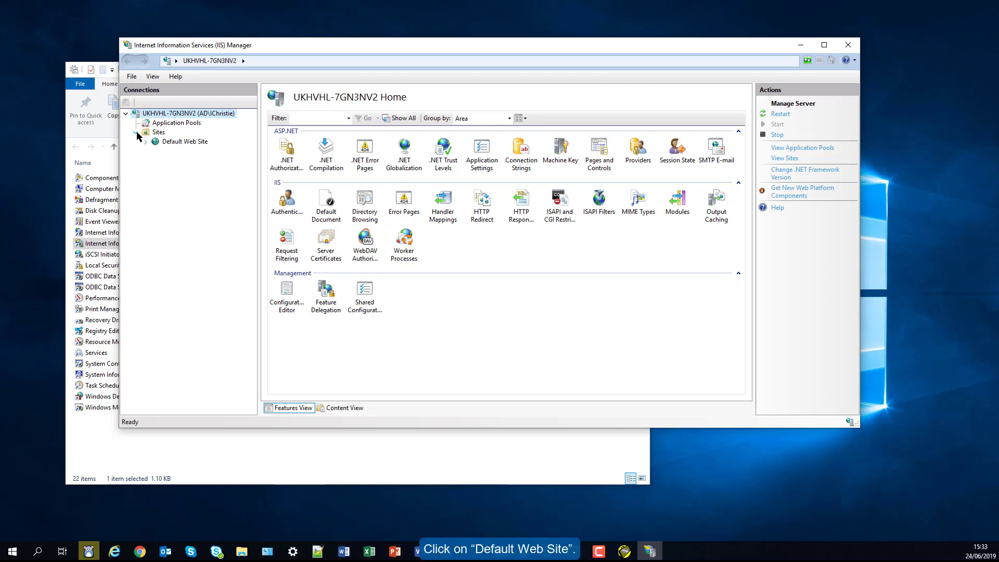
left_click(184, 143)
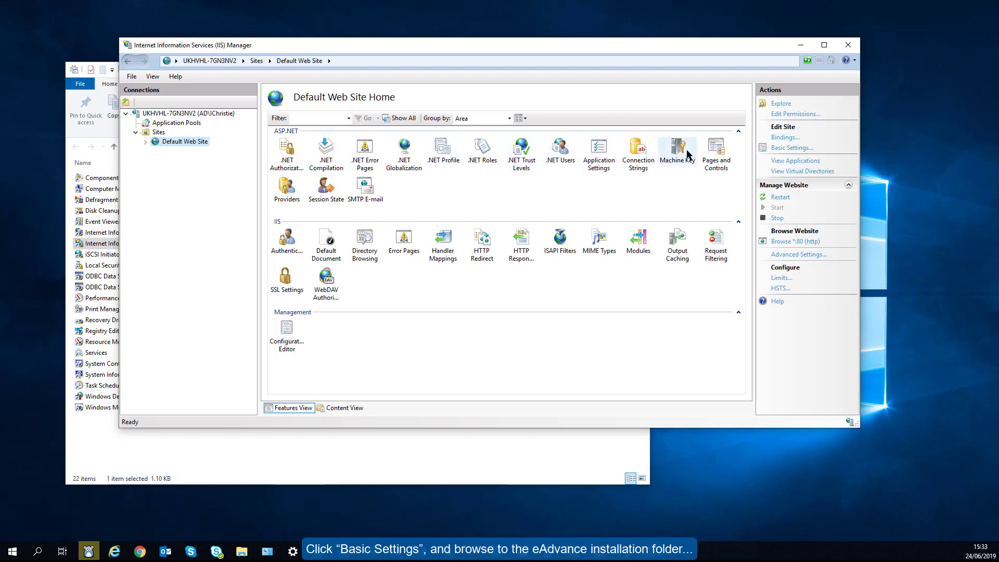
Set Default Web Site's Basic Settings physical path to Program Files (x86)\EasyLobby\eAdvance Server 10.0
left_click(779, 149)
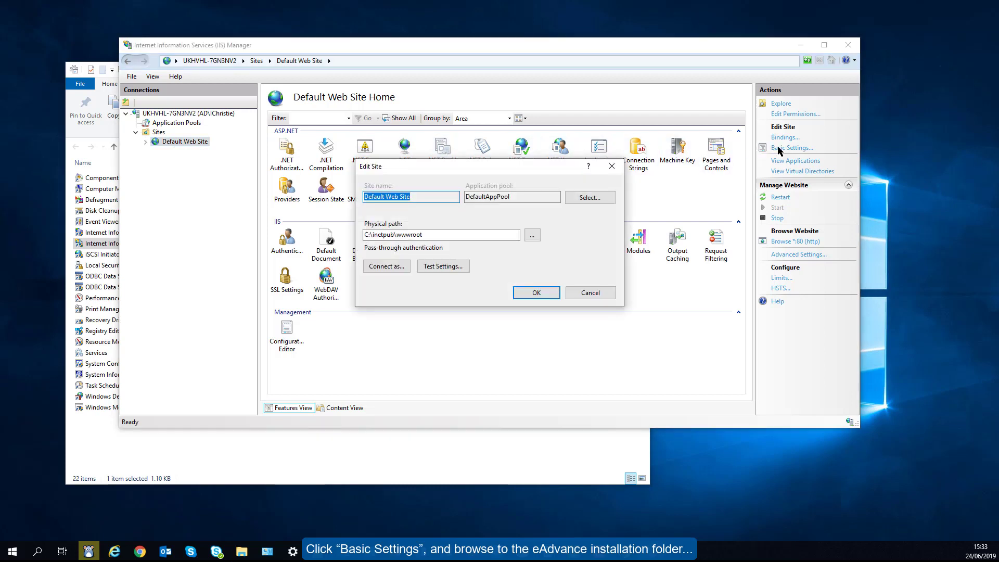
left_click(532, 235)
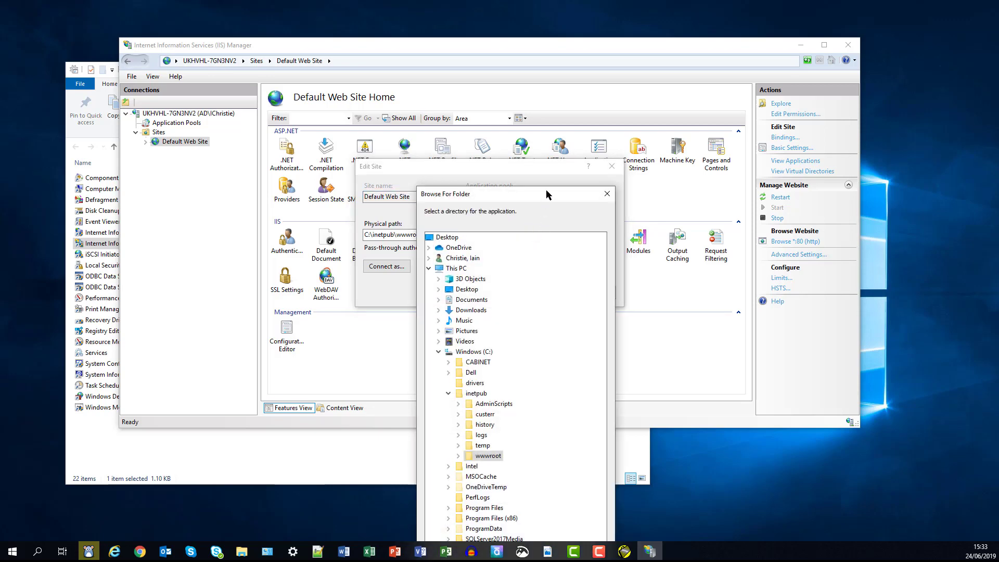
left_click_drag(545, 189, 532, 39)
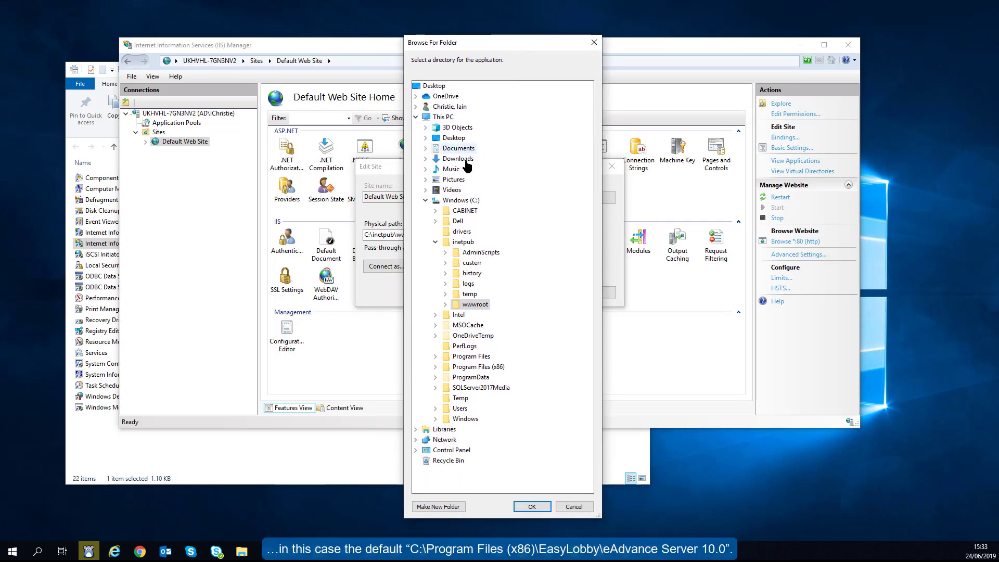
left_click(435, 243)
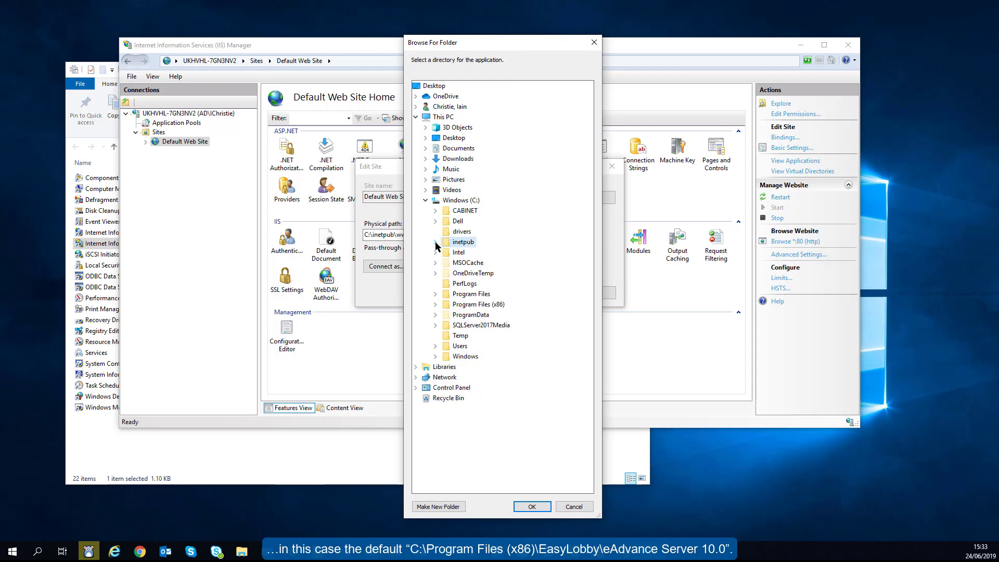
left_click(435, 304)
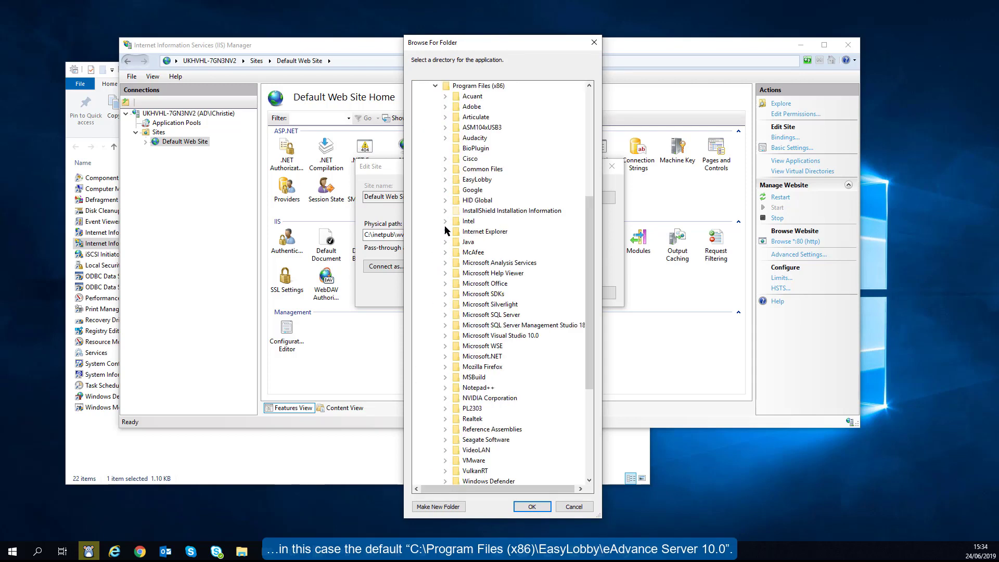
left_click(444, 180)
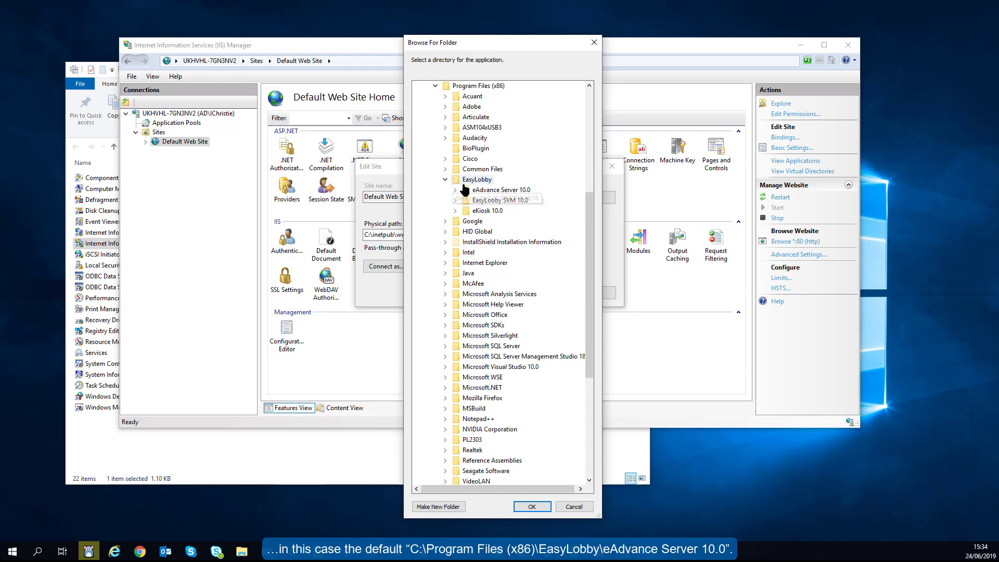
double_click(485, 191)
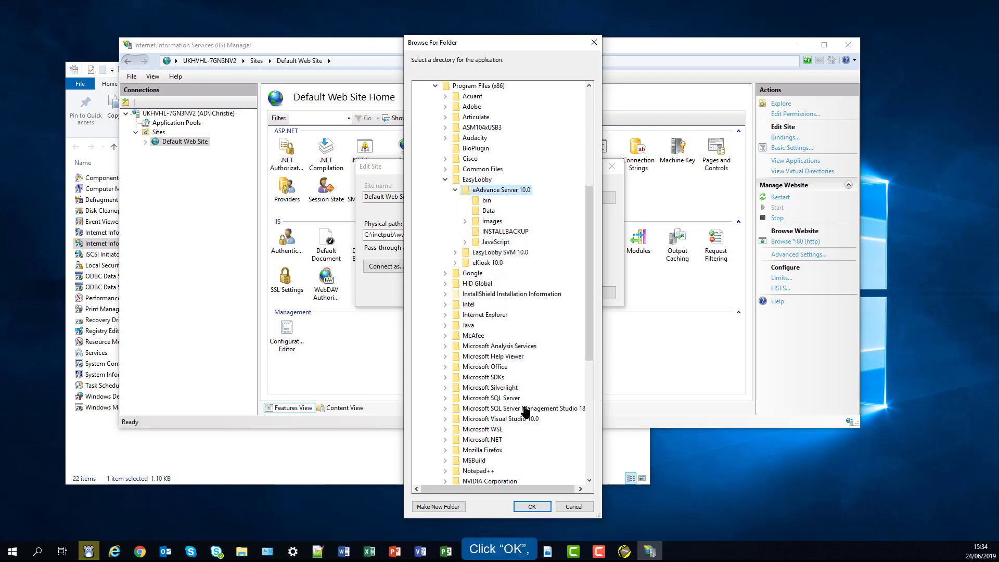
left_click(530, 507)
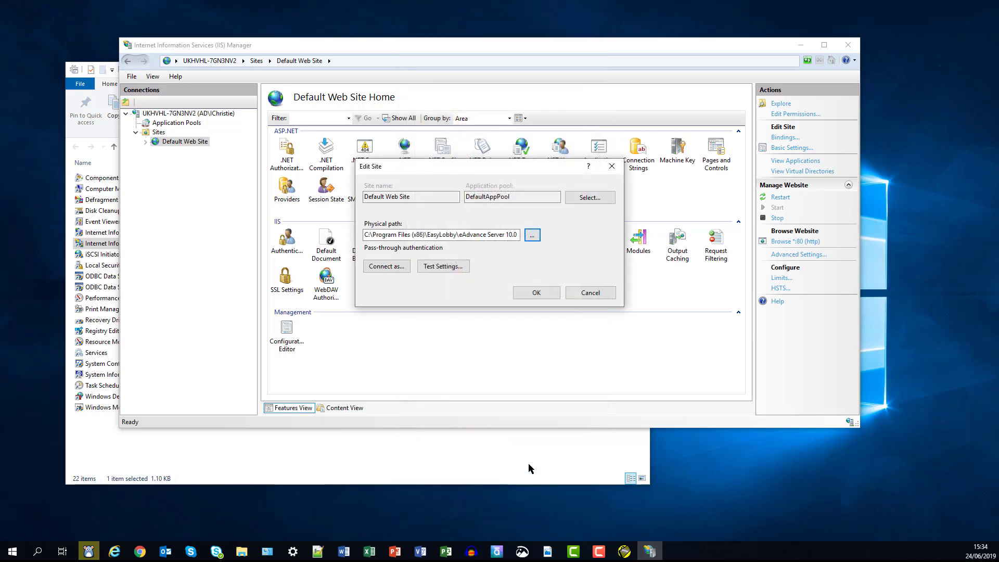
left_click(536, 292)
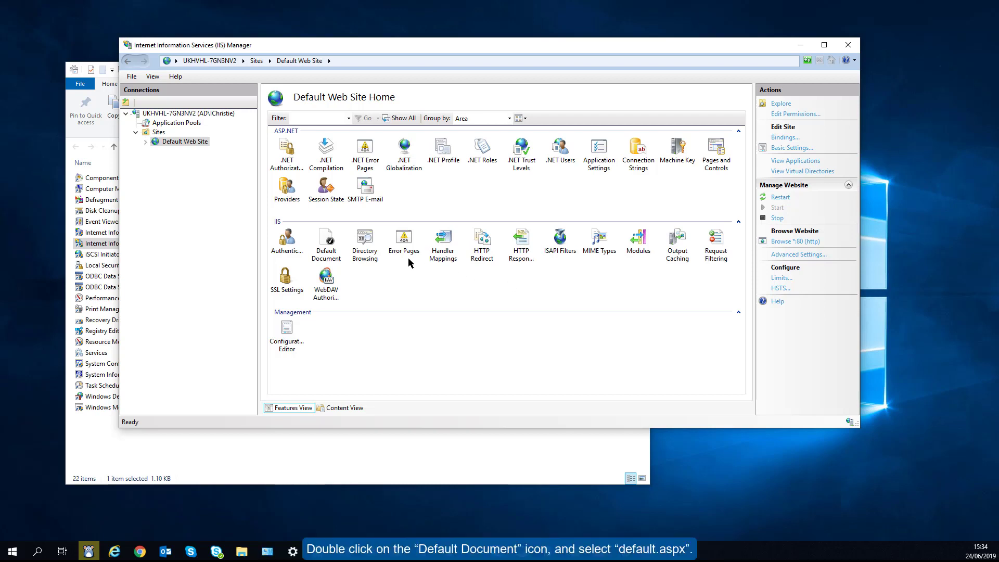
Move default.aspx to the top of the Default Document list, above Default.htm
double_click(329, 241)
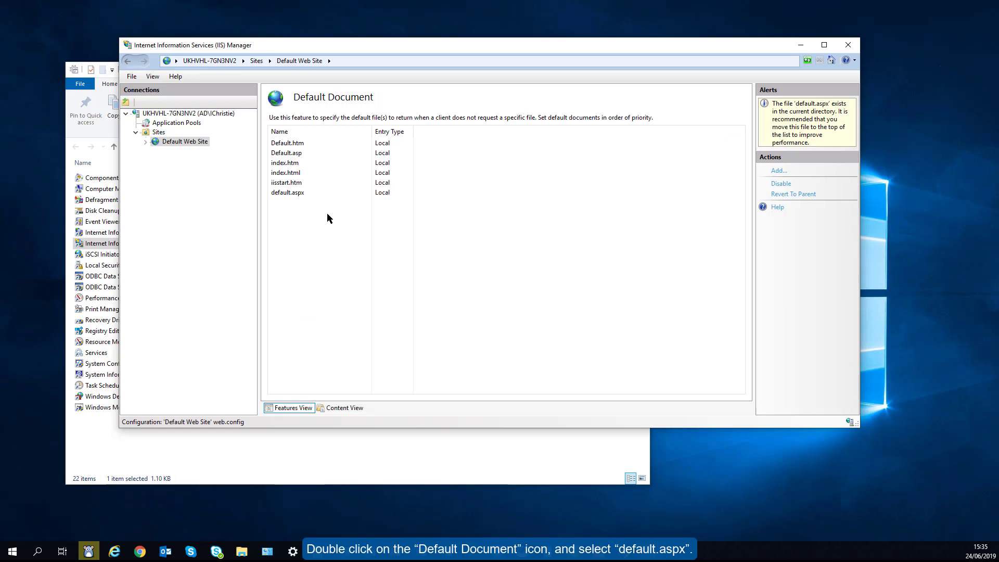
left_click(299, 192)
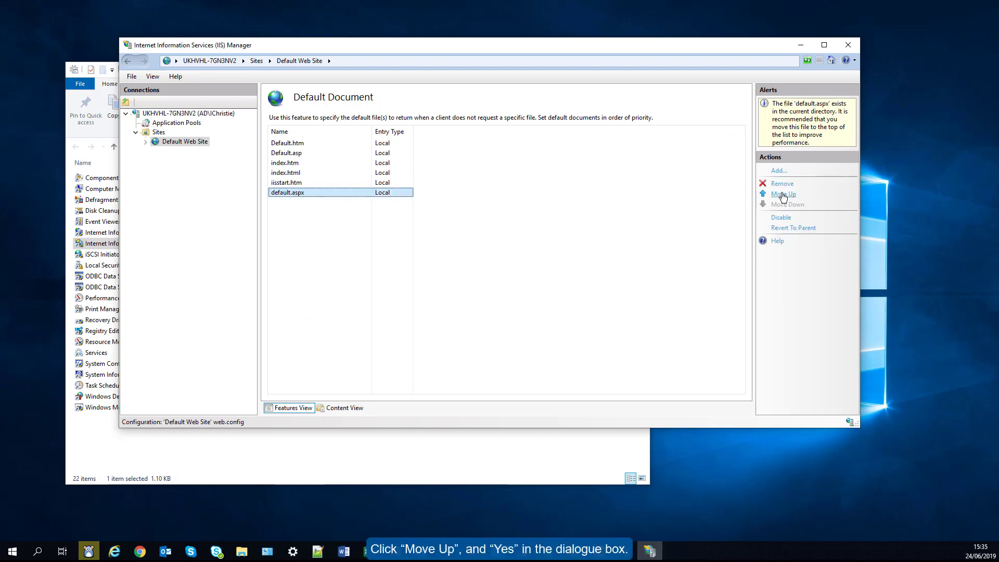
left_click(783, 194)
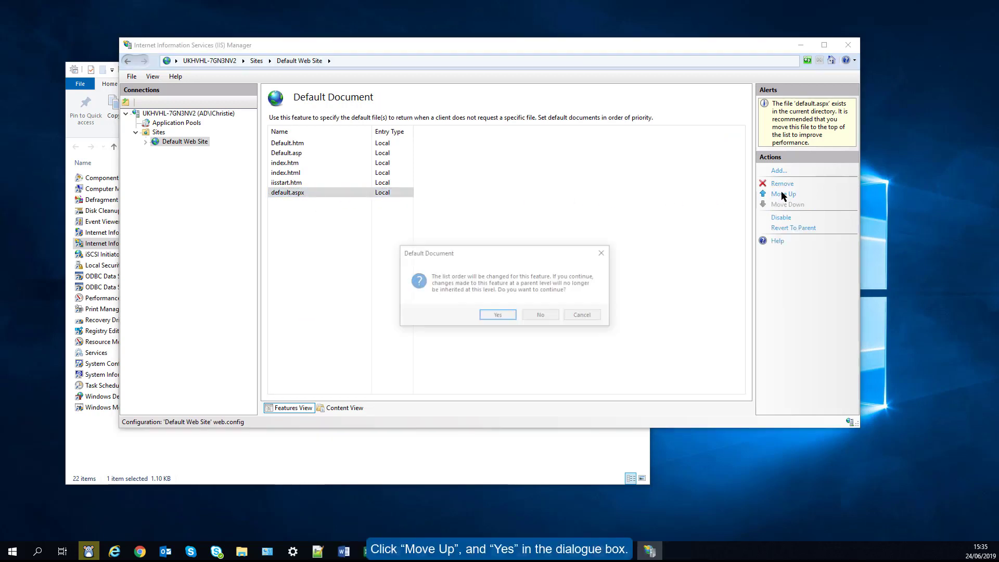
left_click(497, 316)
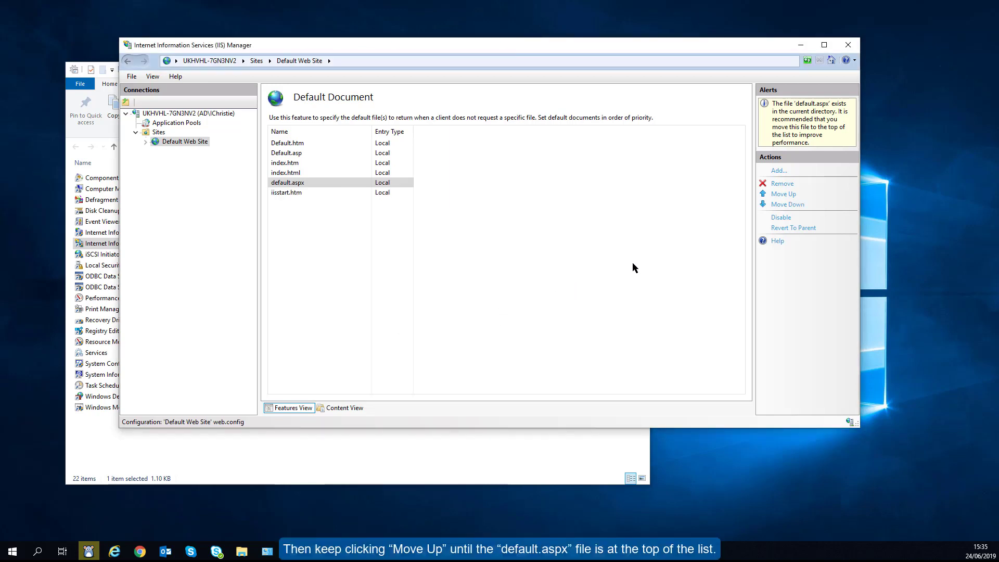
left_click(779, 195)
left_click(780, 195)
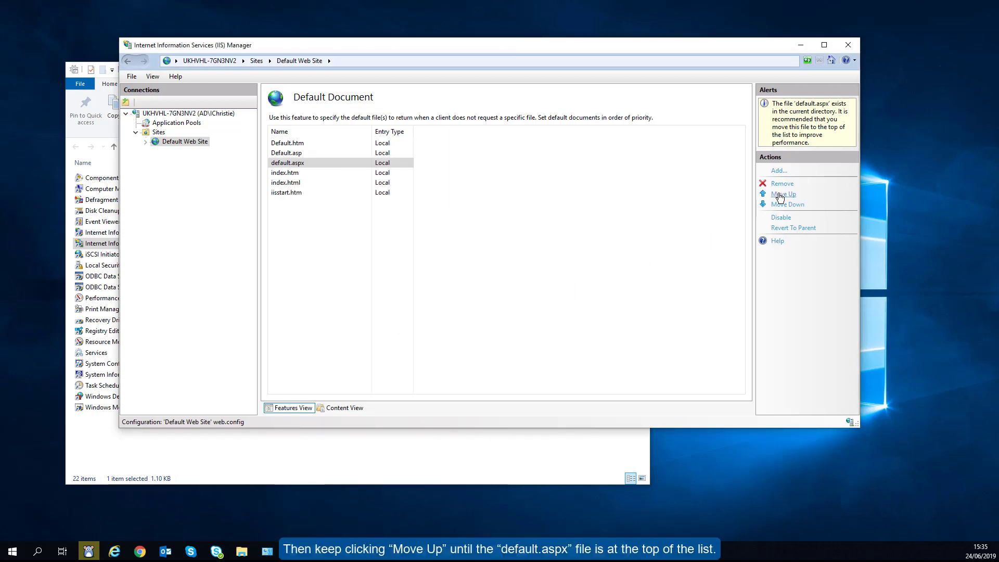
left_click(780, 196)
left_click(780, 195)
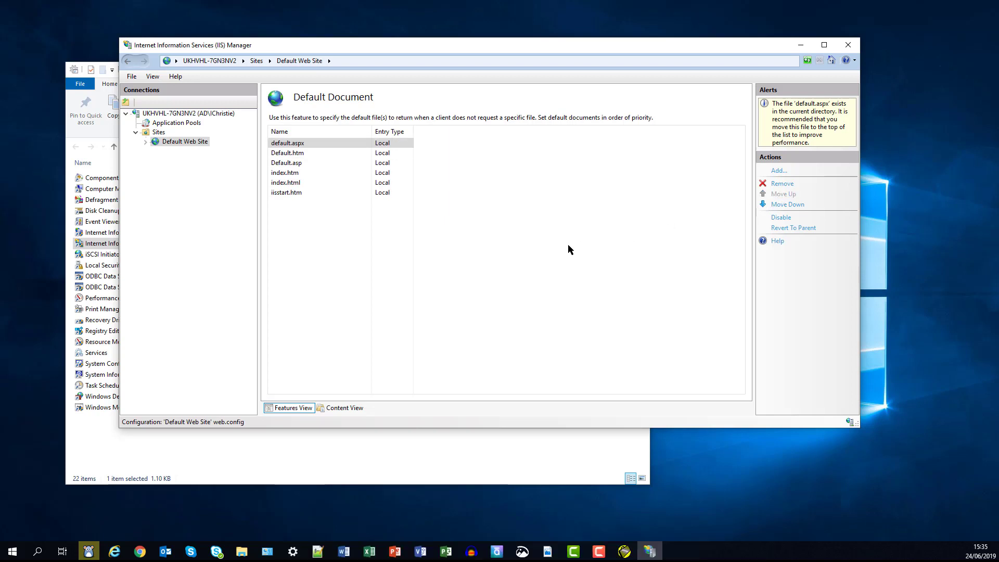
Set Enable 32-Bit Applications to True in DefaultAppPool's advanced settings
left_click(202, 143)
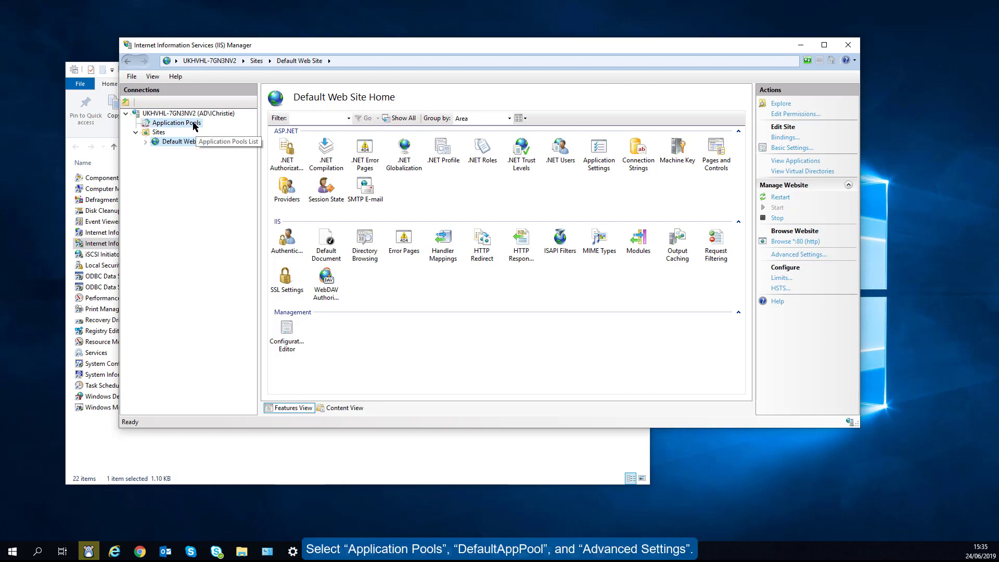
left_click(194, 125)
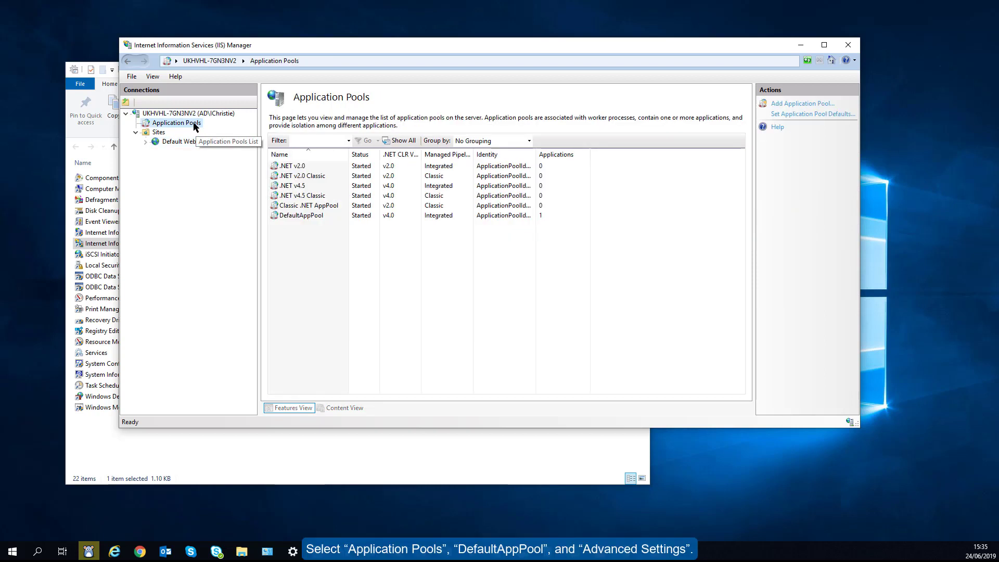
left_click(304, 217)
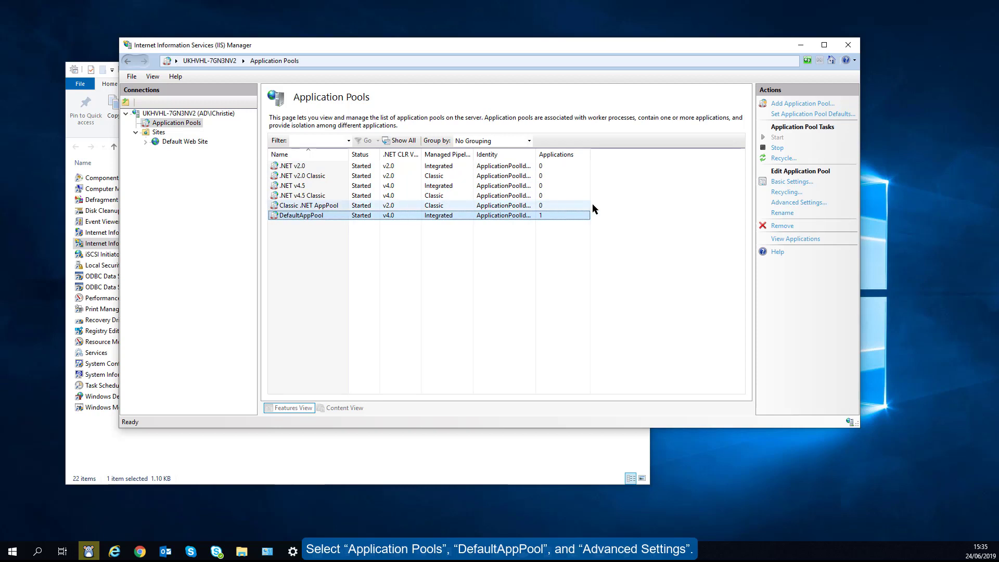
left_click(783, 204)
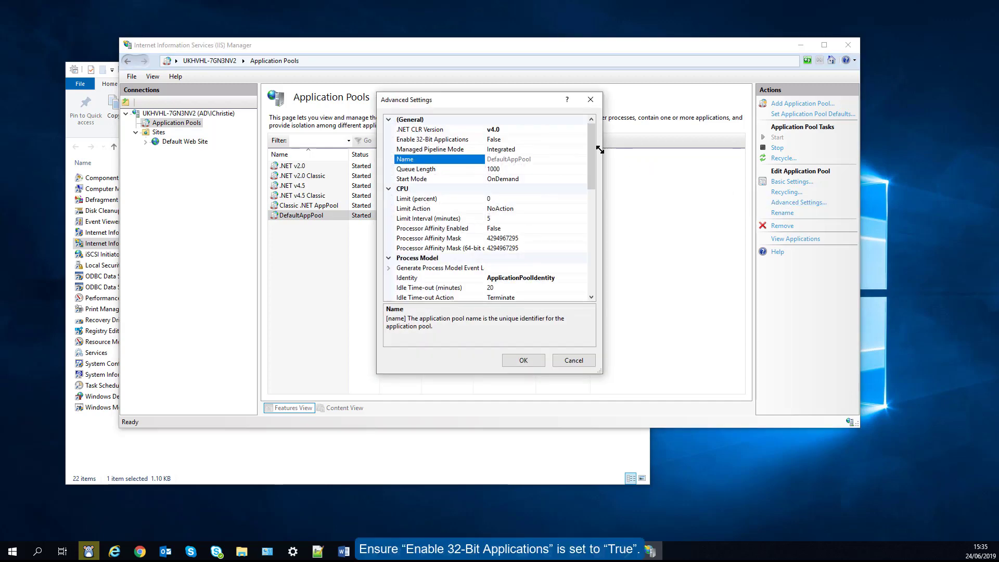
left_click(581, 140)
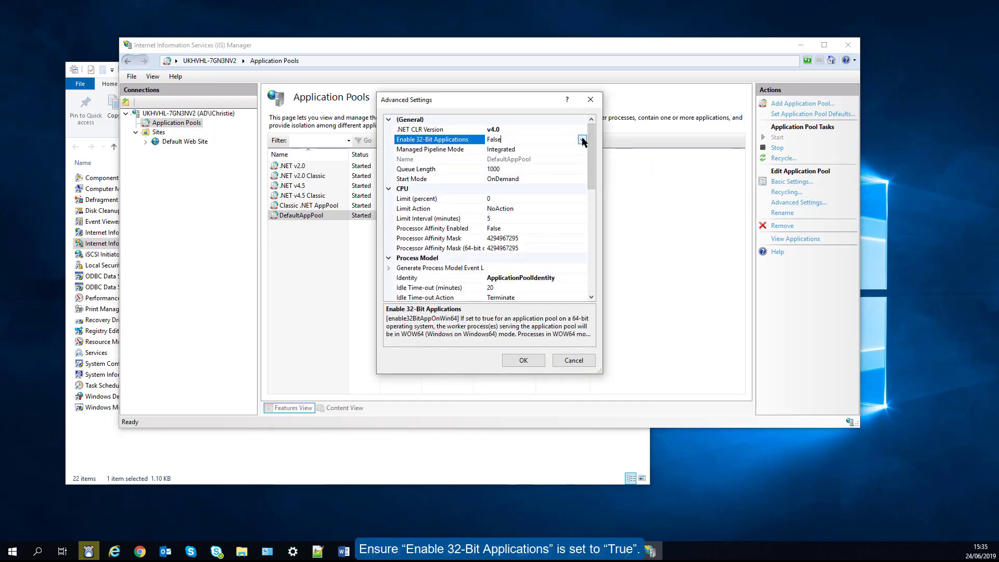
left_click(582, 140)
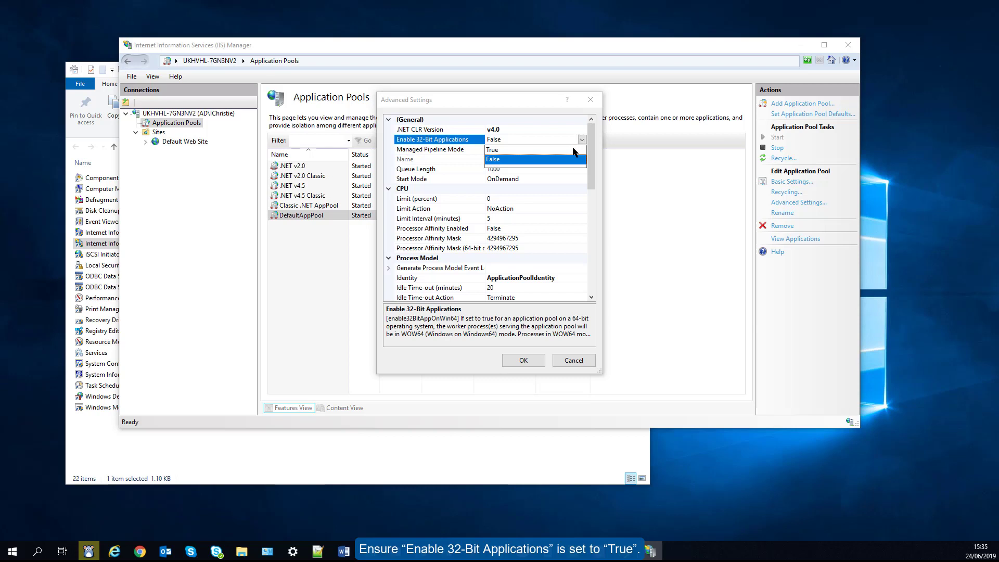
left_click(574, 150)
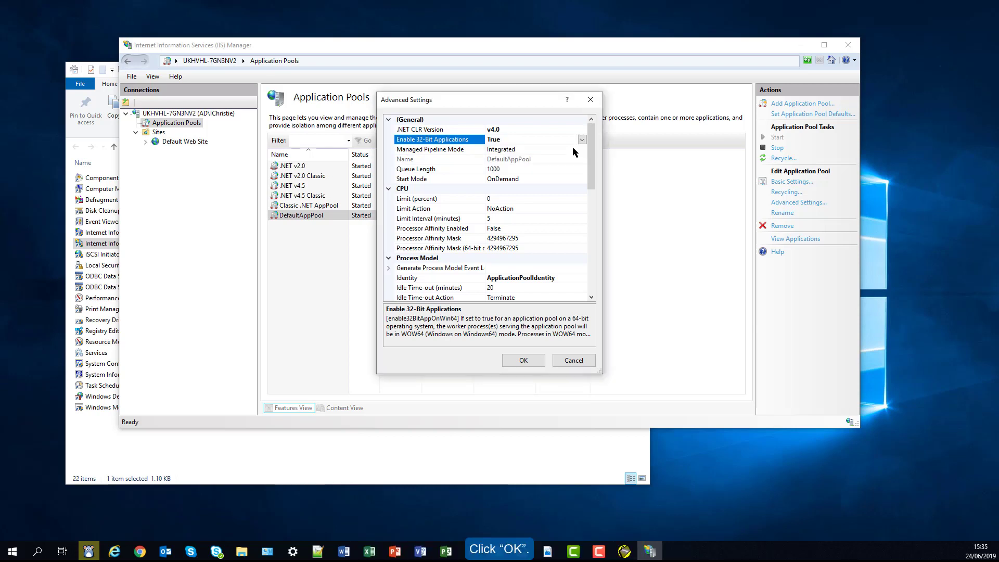
left_click(523, 360)
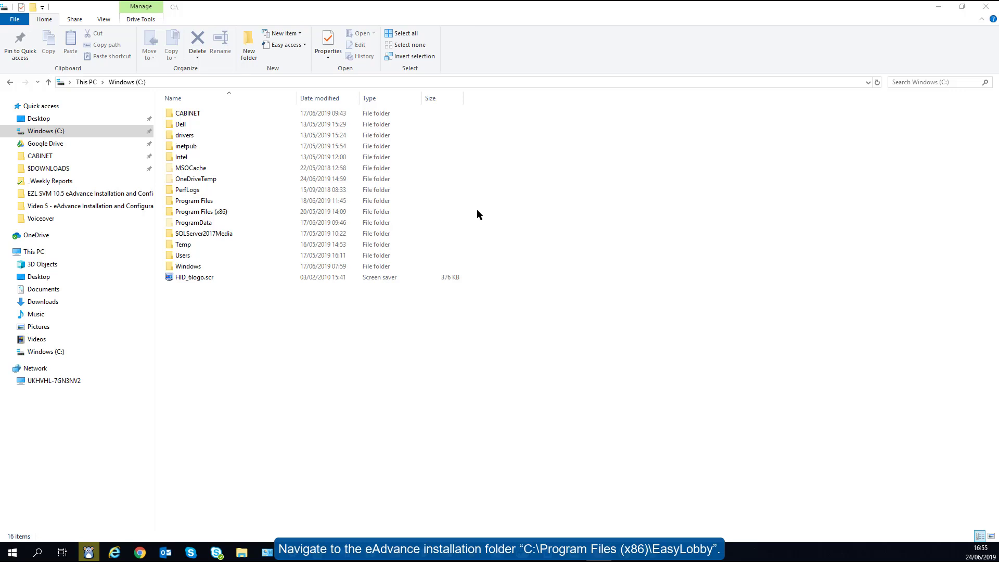
Browse to C:\Program Files (x86)\EasyLobby and open eAdvance Server 10.0's Security properties
left_click(221, 212)
double_click(220, 212)
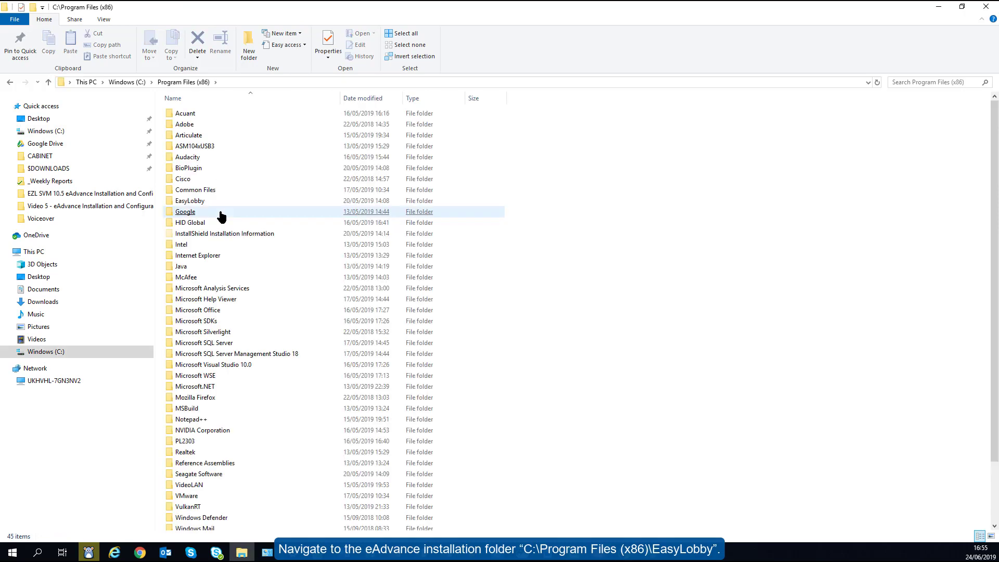
left_click(214, 204)
double_click(214, 202)
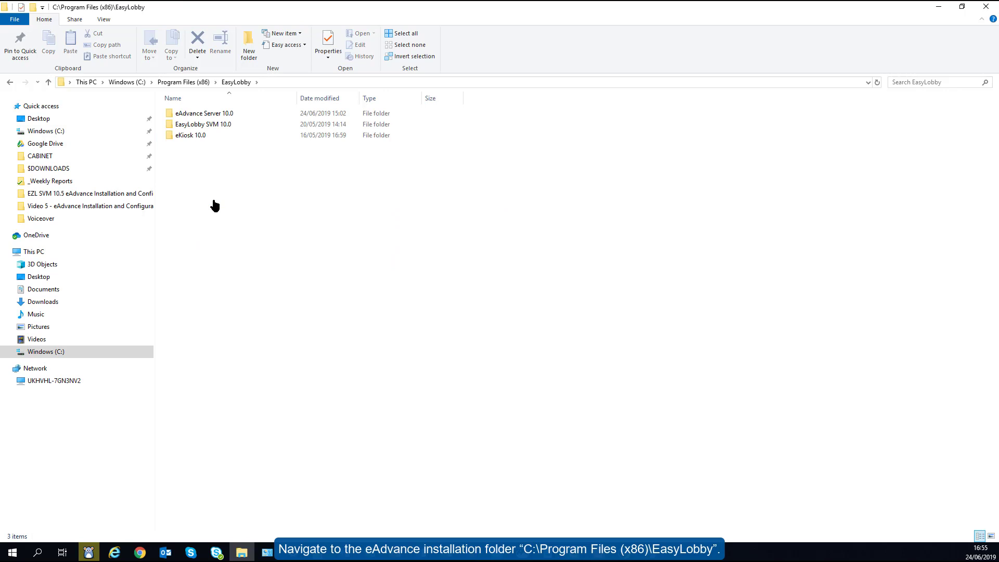
right_click(199, 113)
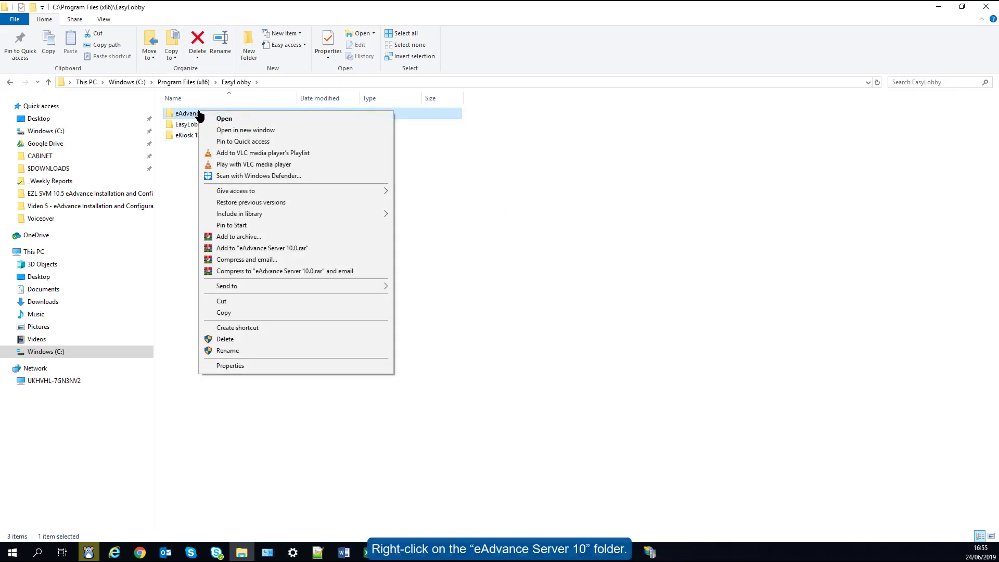
left_click(241, 366)
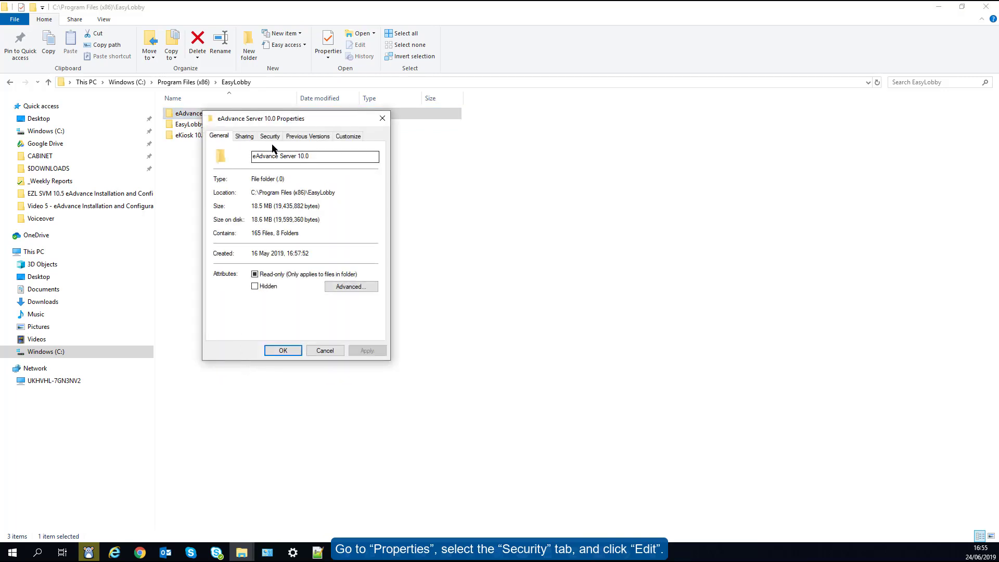
left_click(270, 136)
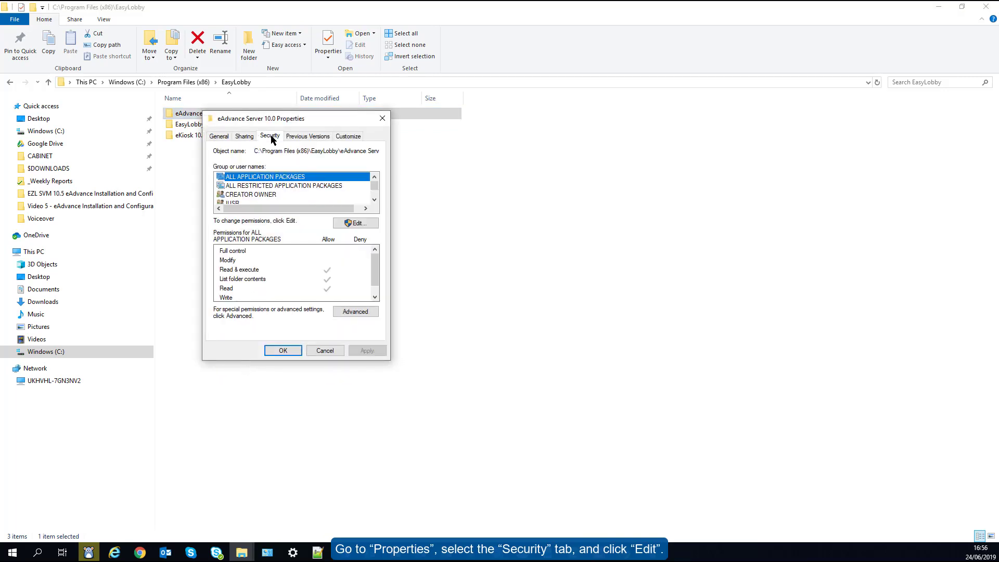
Search the server's accounts and pick IIS_IUSRS to add to the eAdvance Server 10.0 folder permissions
left_click(356, 224)
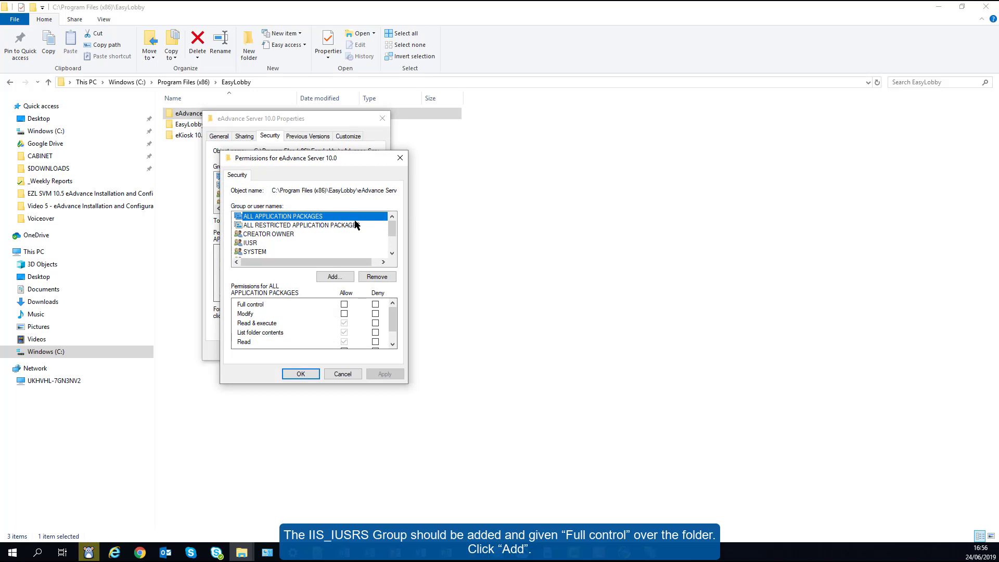
left_click(333, 276)
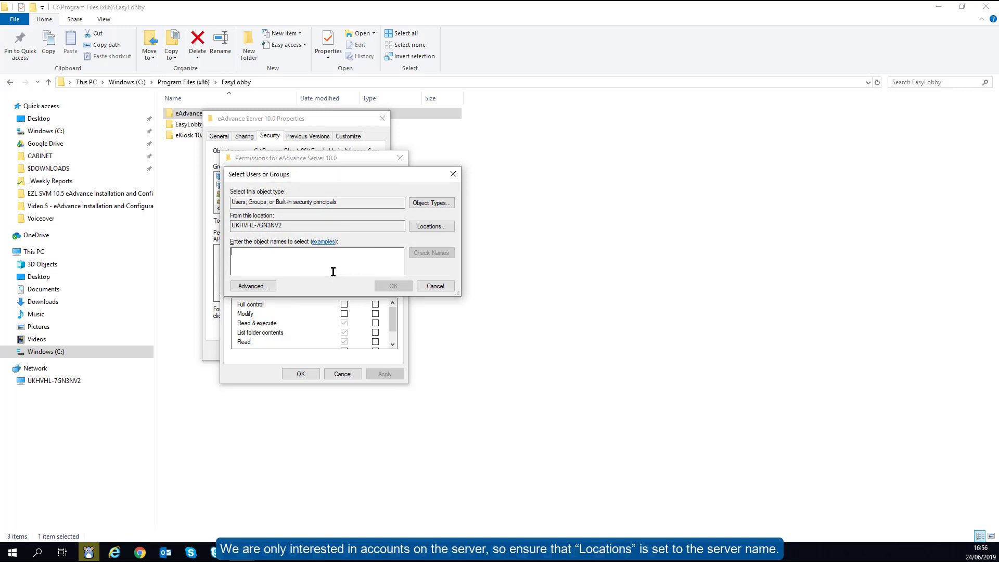
left_click(414, 227)
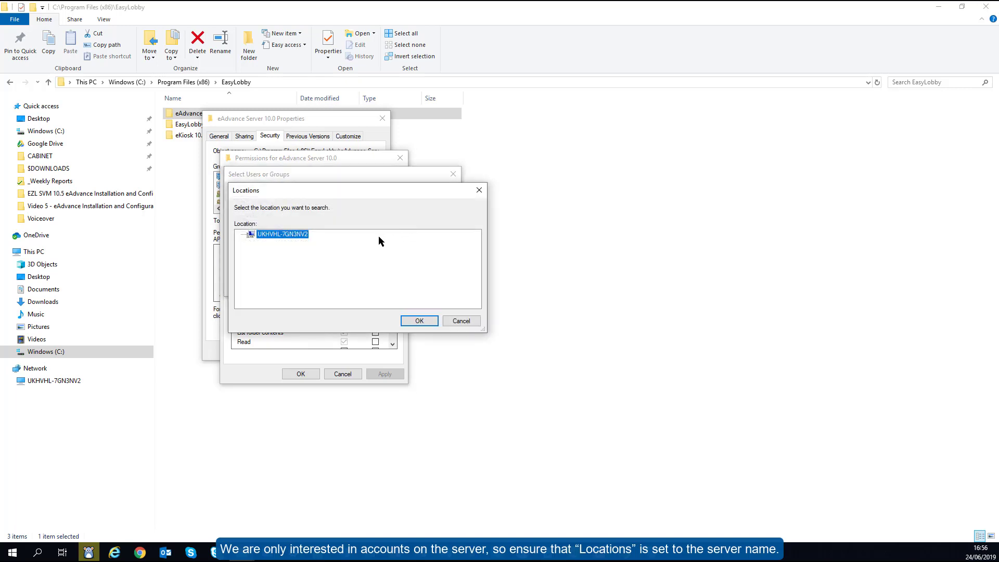
left_click(416, 320)
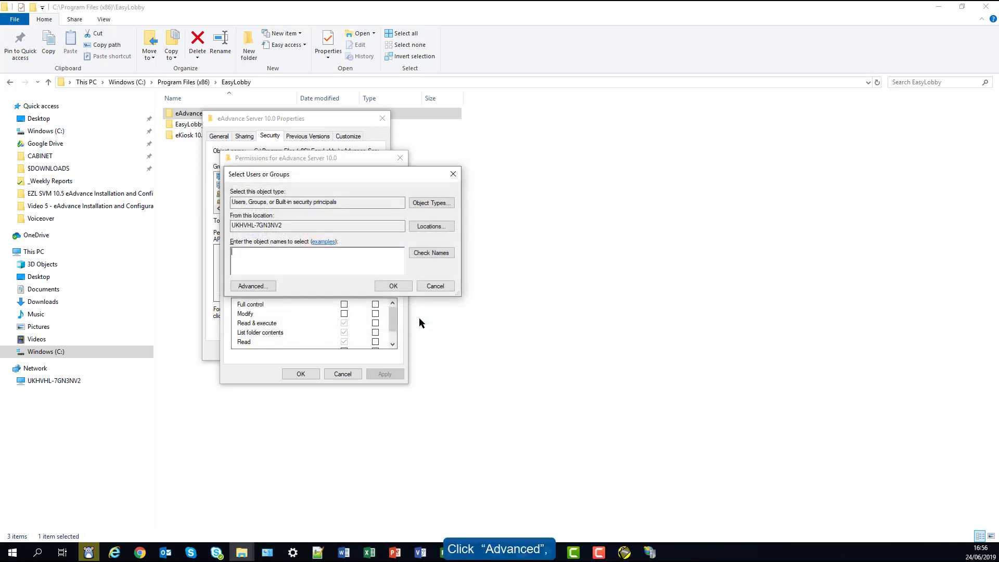
left_click(258, 286)
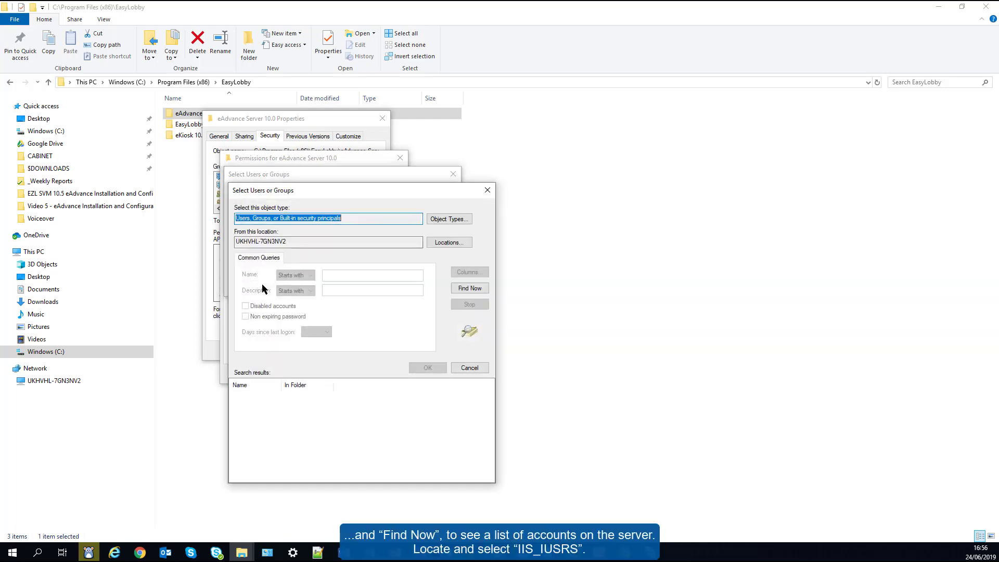
left_click(461, 287)
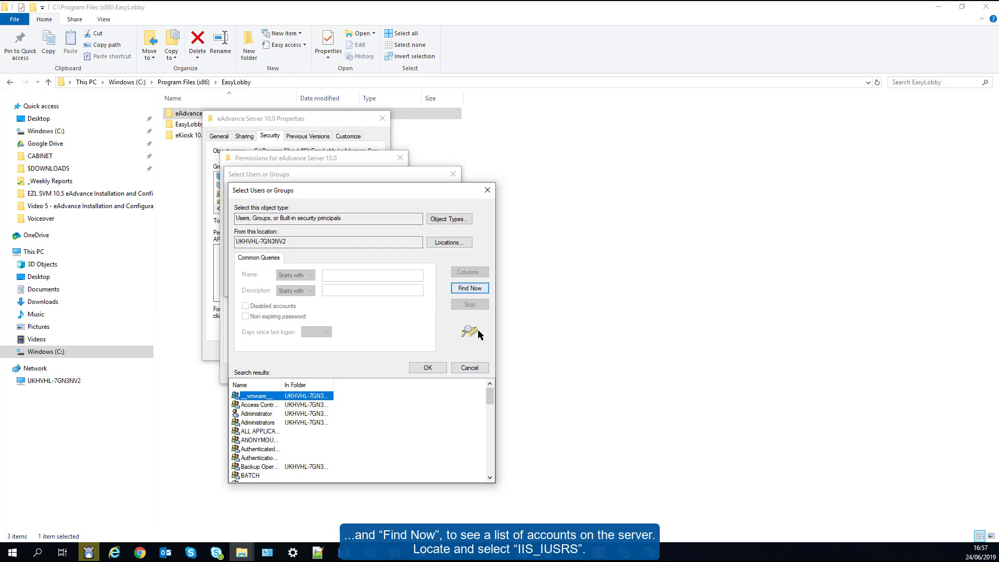
left_click_drag(490, 397, 491, 428)
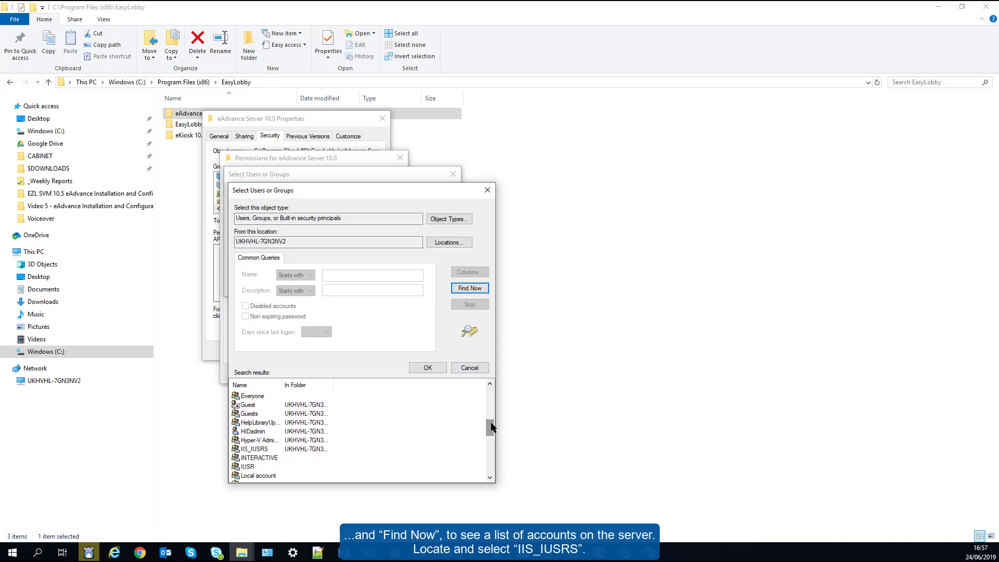
left_click(267, 449)
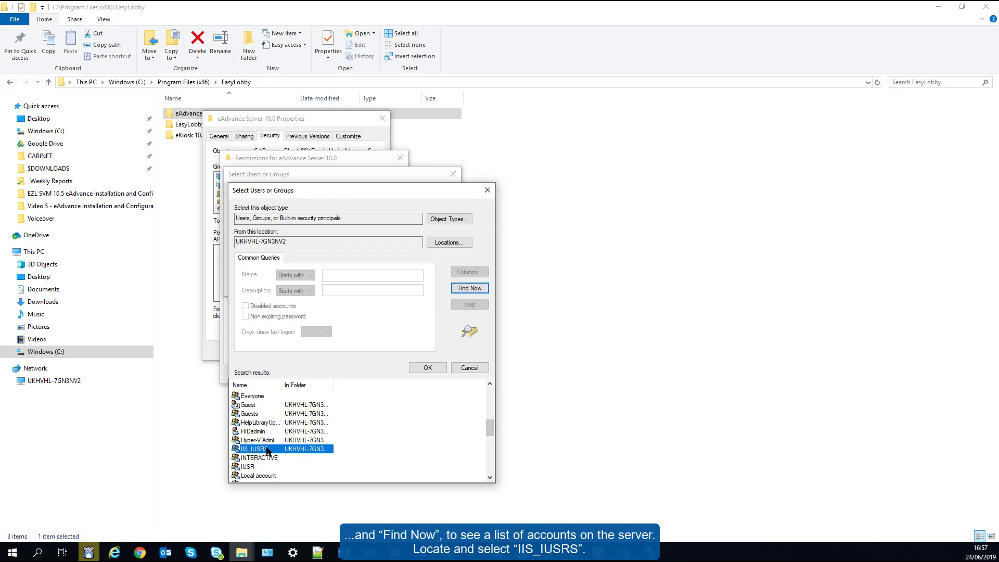
left_click(426, 369)
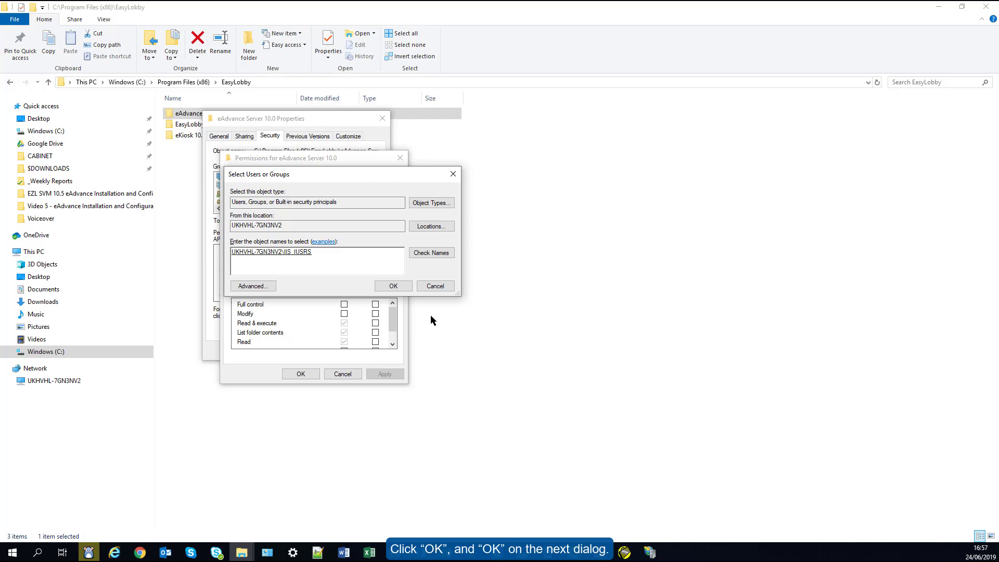
Allow IIS_IUSRS Full control and Users Modify on the folder, then save and close the properties
left_click(402, 286)
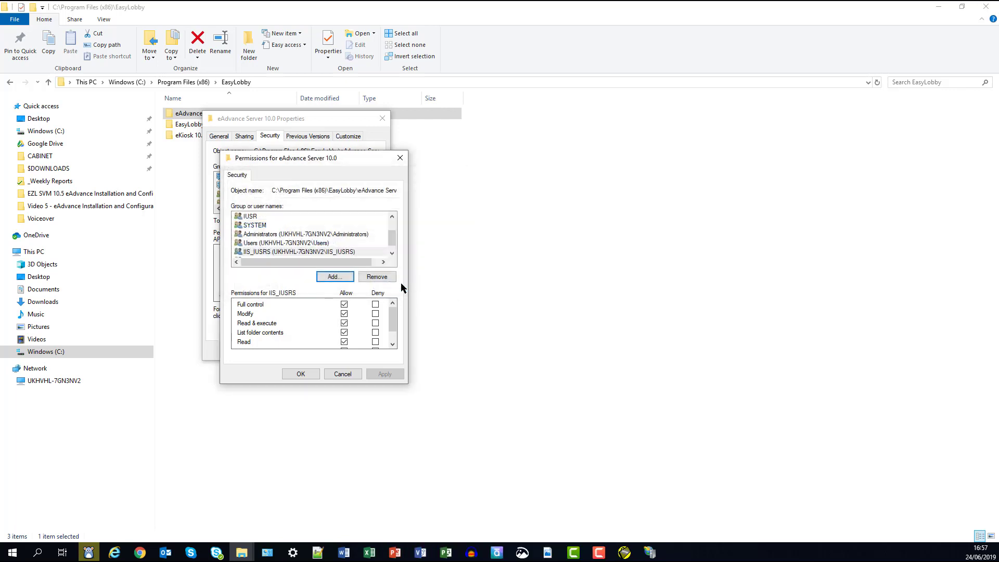
left_click(344, 305)
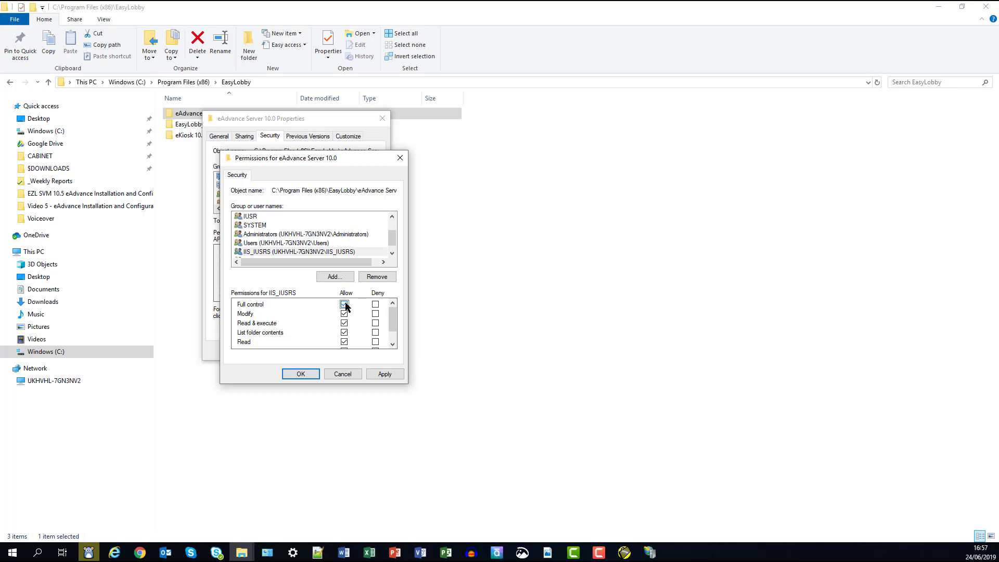
left_click(301, 243)
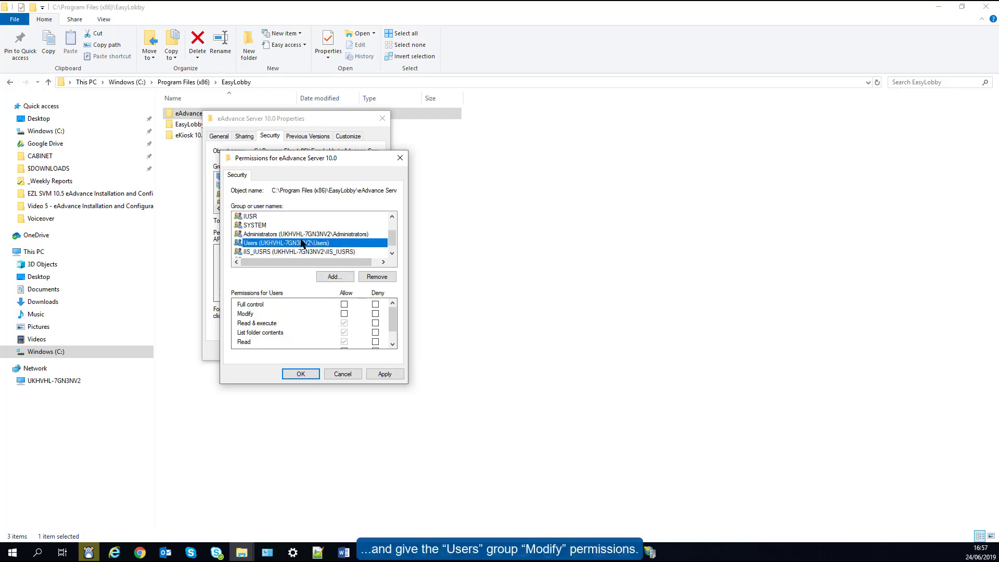
left_click(344, 314)
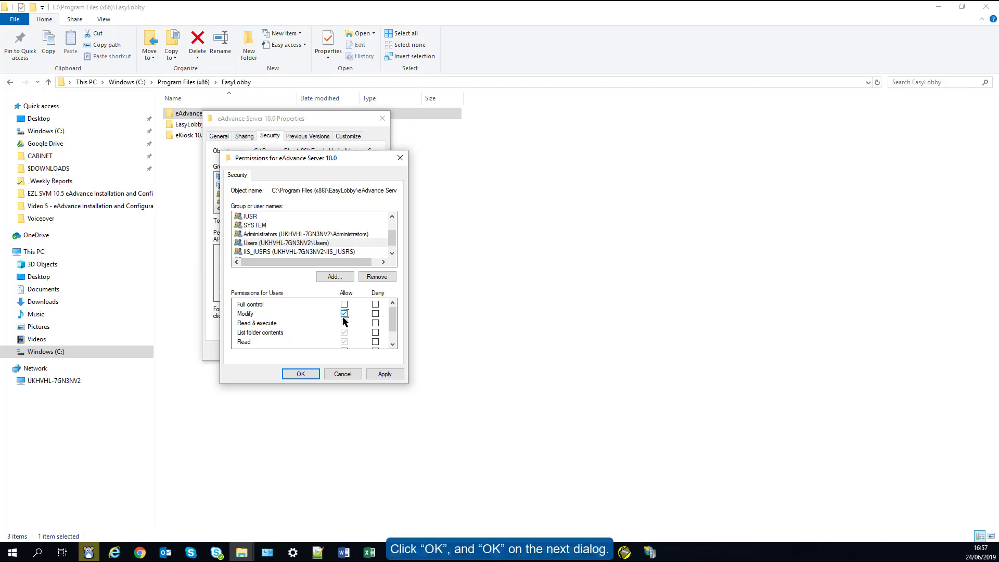
left_click(301, 374)
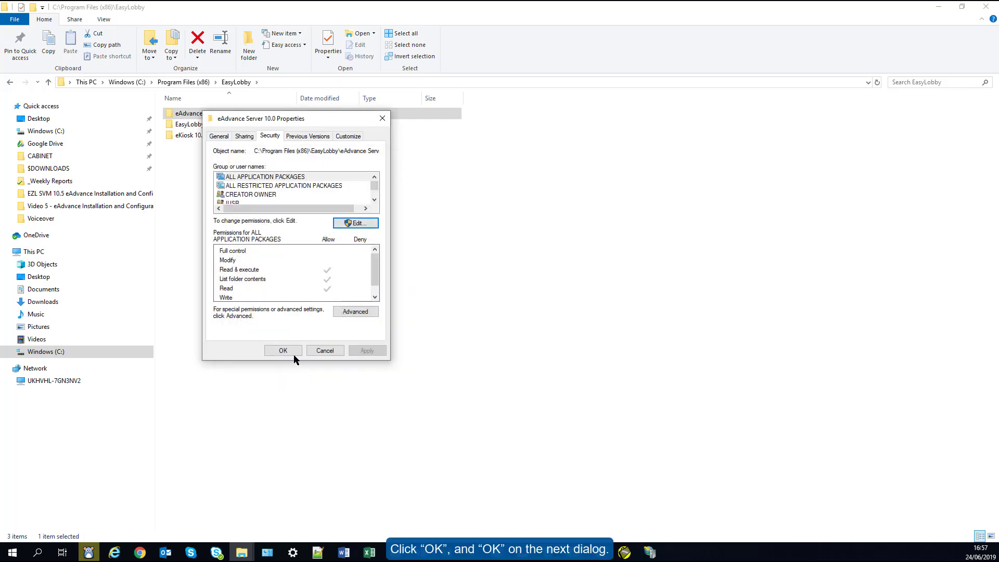
left_click(283, 350)
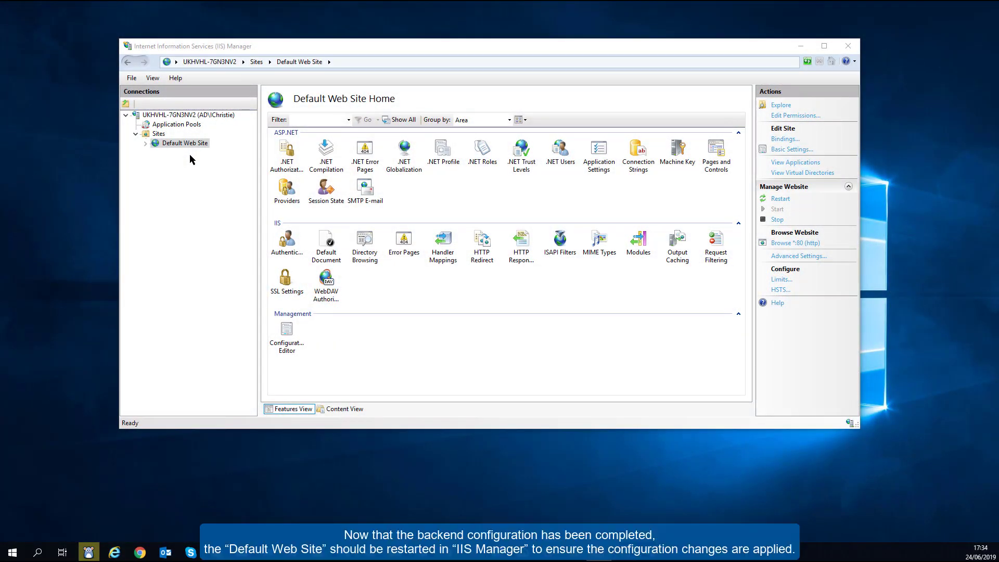
Restart the Default Web Site from the Manage Website actions
left_click(778, 200)
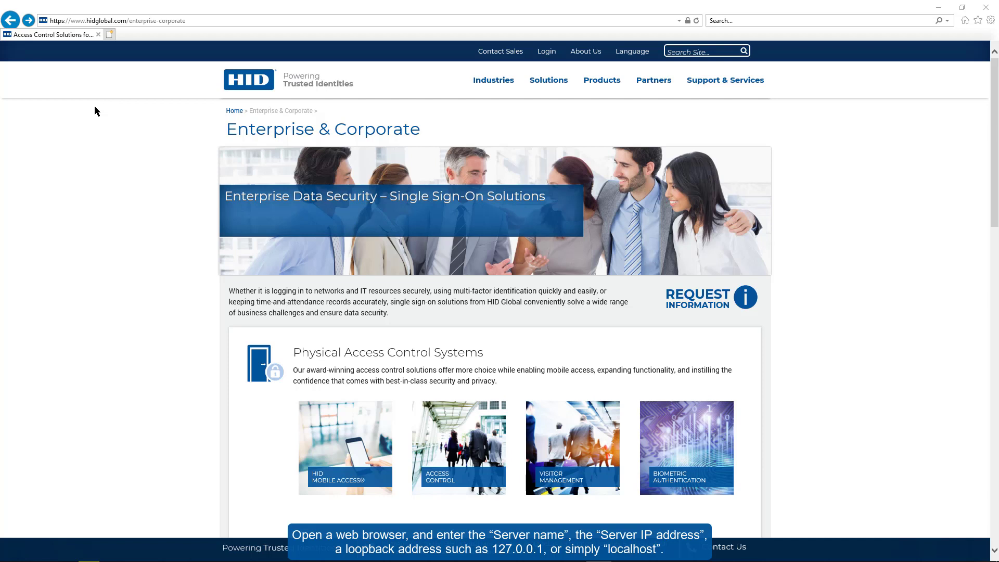
Load localhost and log in to eAdvance with the admin employee's full name and no password
left_click(108, 22)
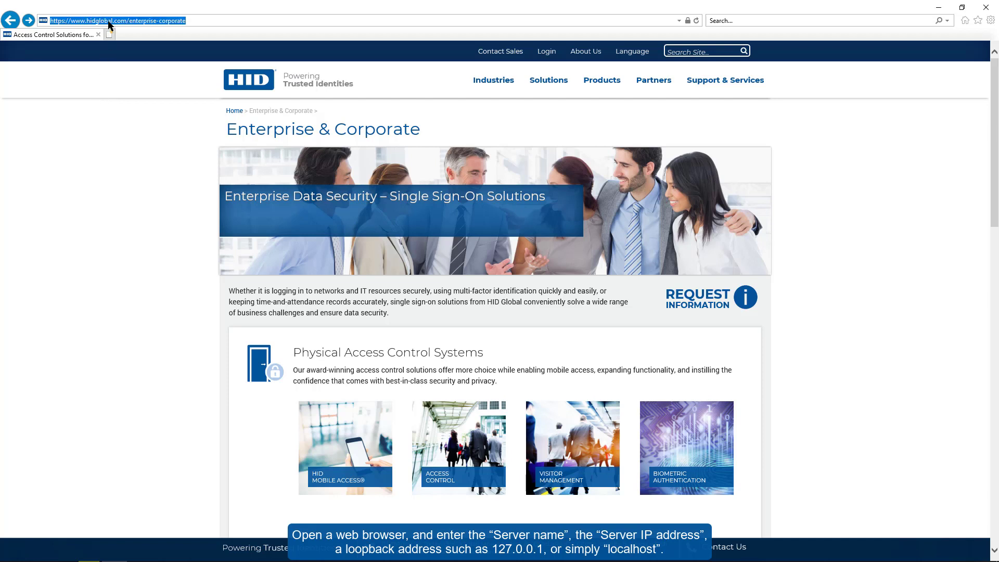
type("localho")
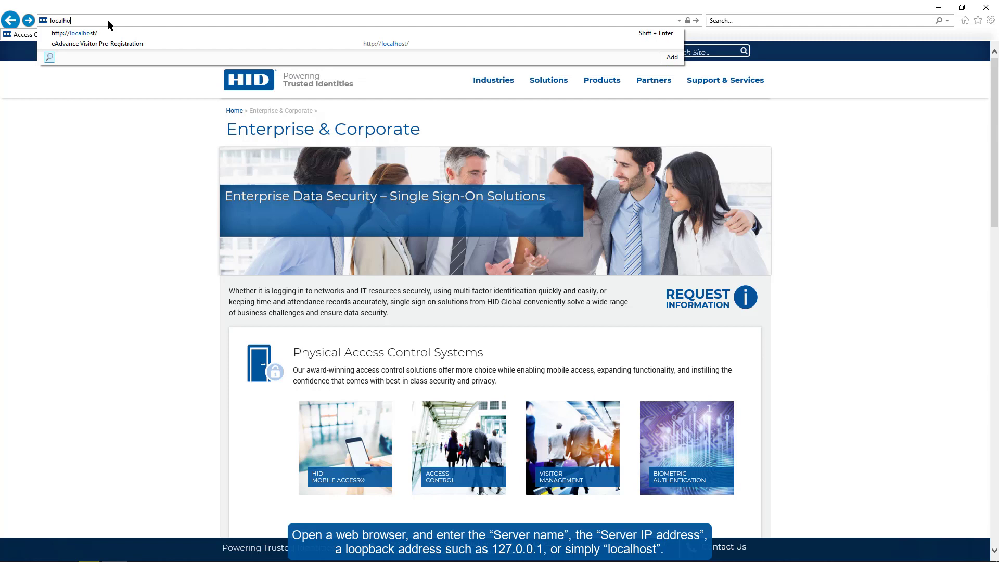
type("st")
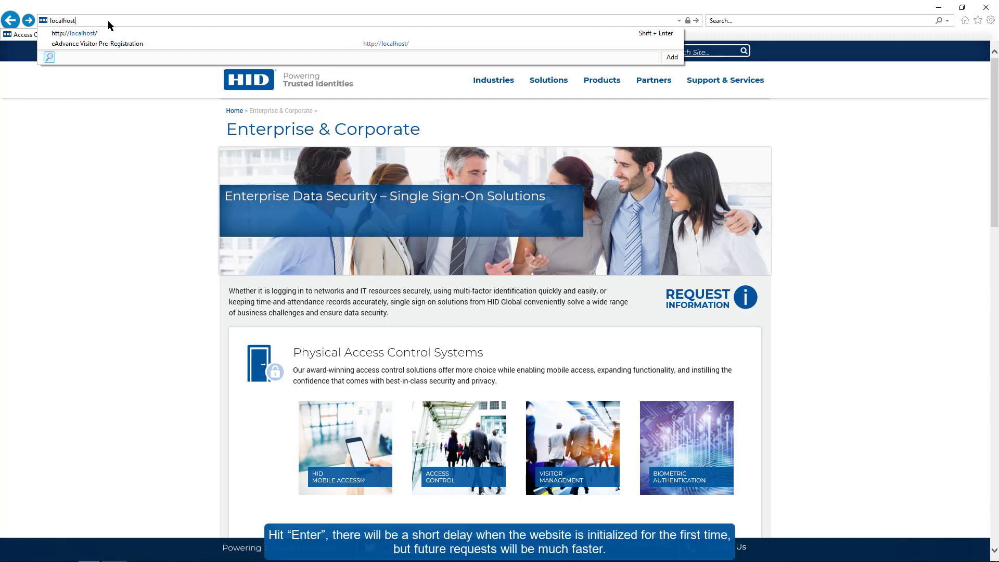
key("Return")
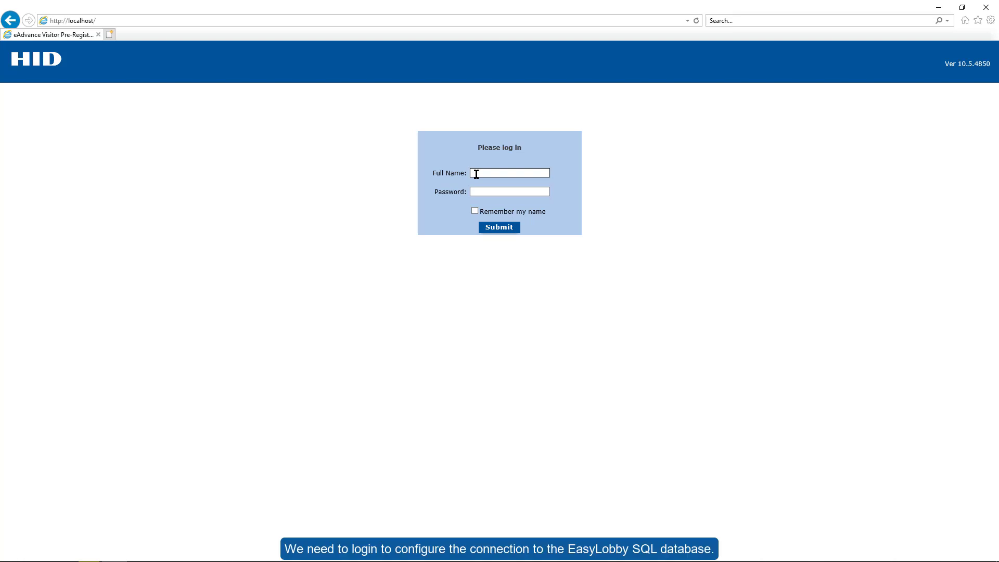
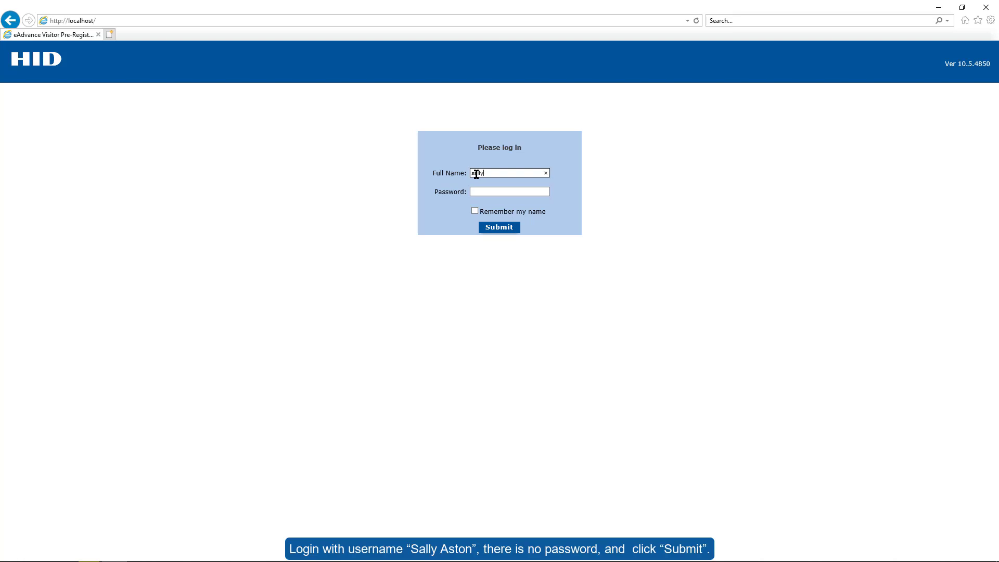
left_click(501, 229)
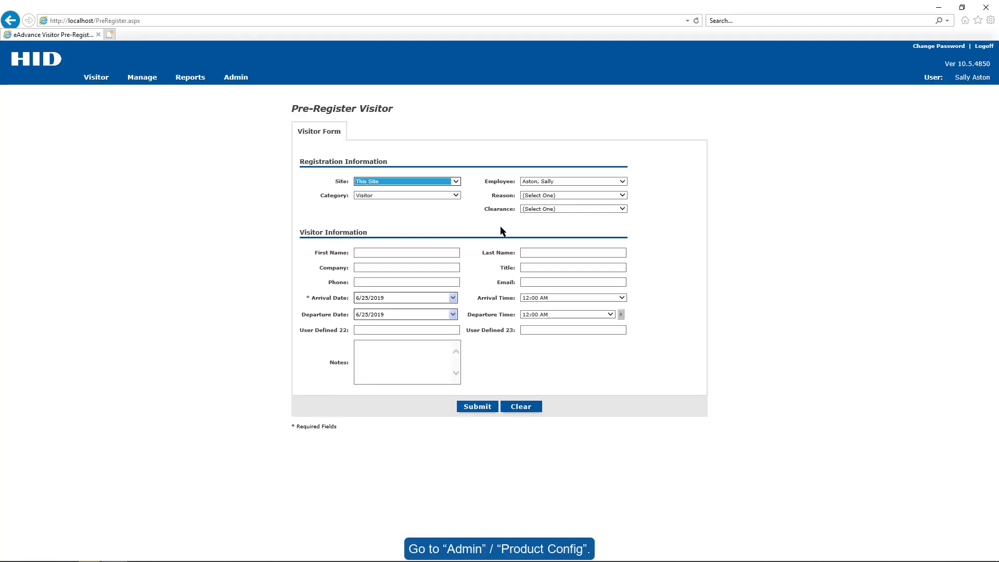
Go to the Product Config Data tab and set Database Type to Microsoft SQL Server
mouse_move(243, 77)
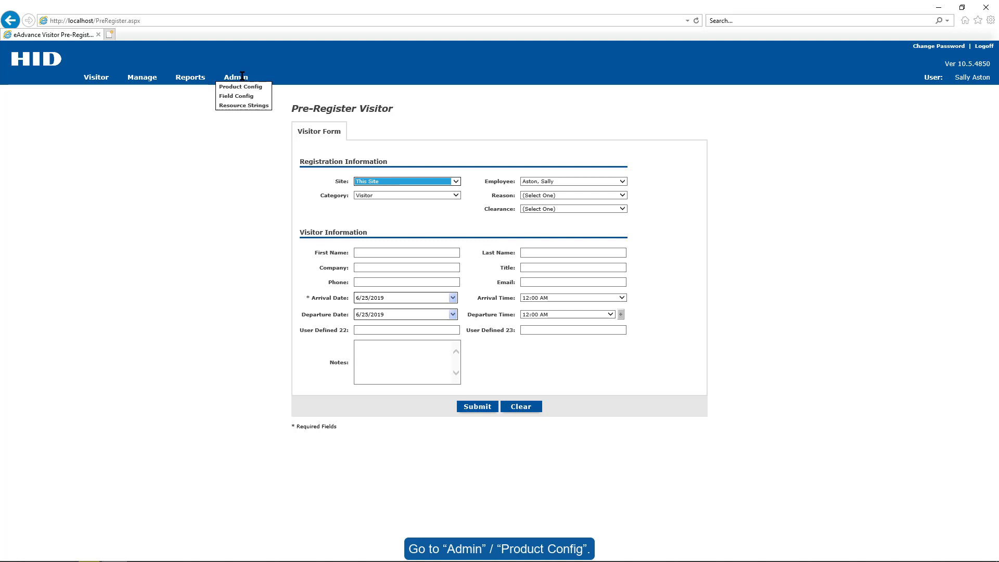
left_click(244, 89)
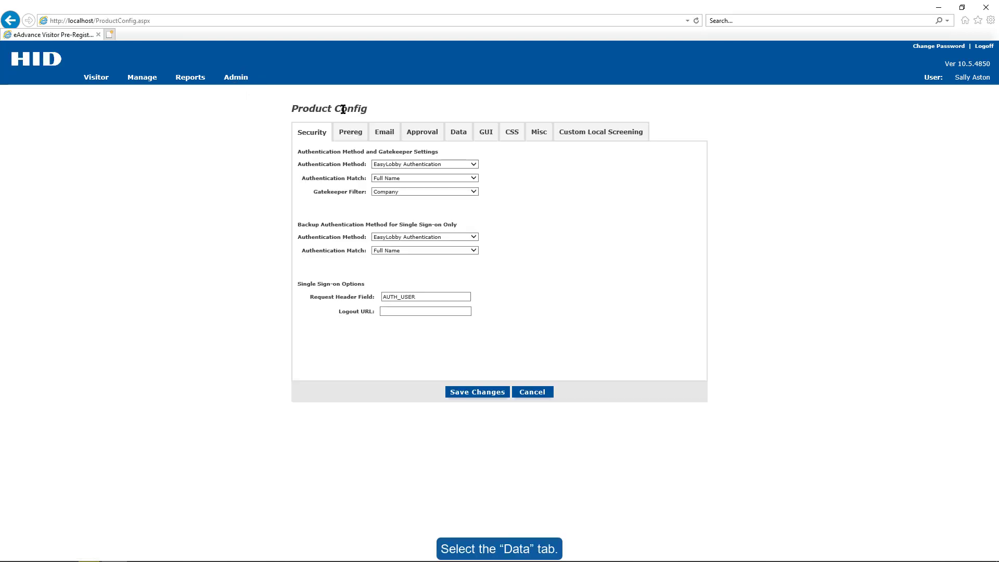
left_click(458, 135)
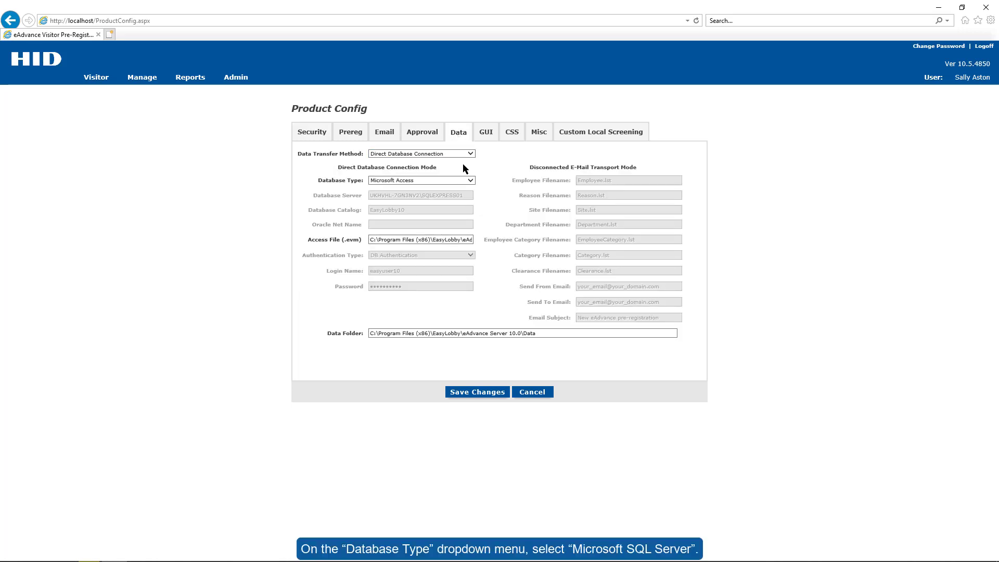
left_click(469, 181)
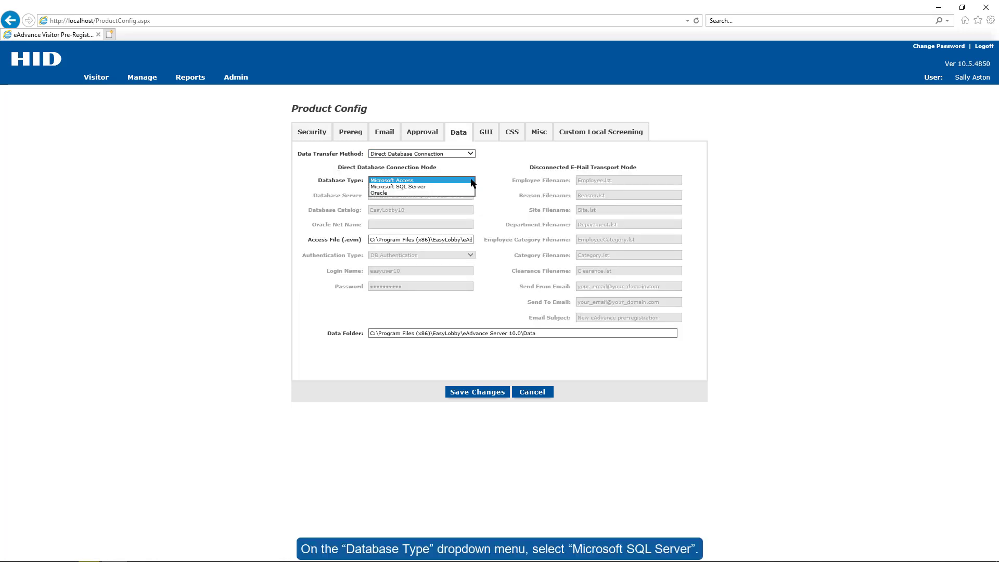
left_click(441, 187)
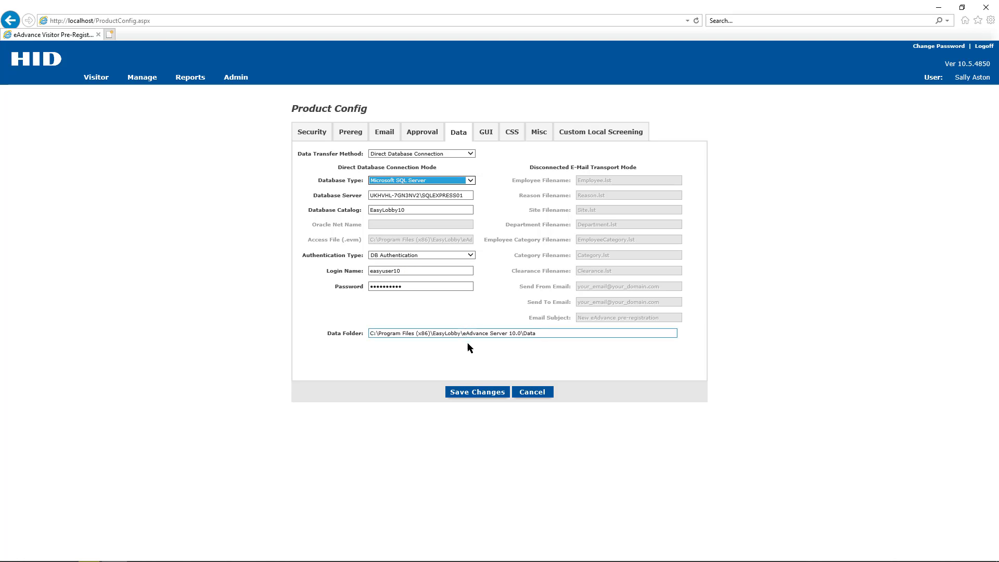
Save the database connection changes and accept the automatic logout
left_click(494, 393)
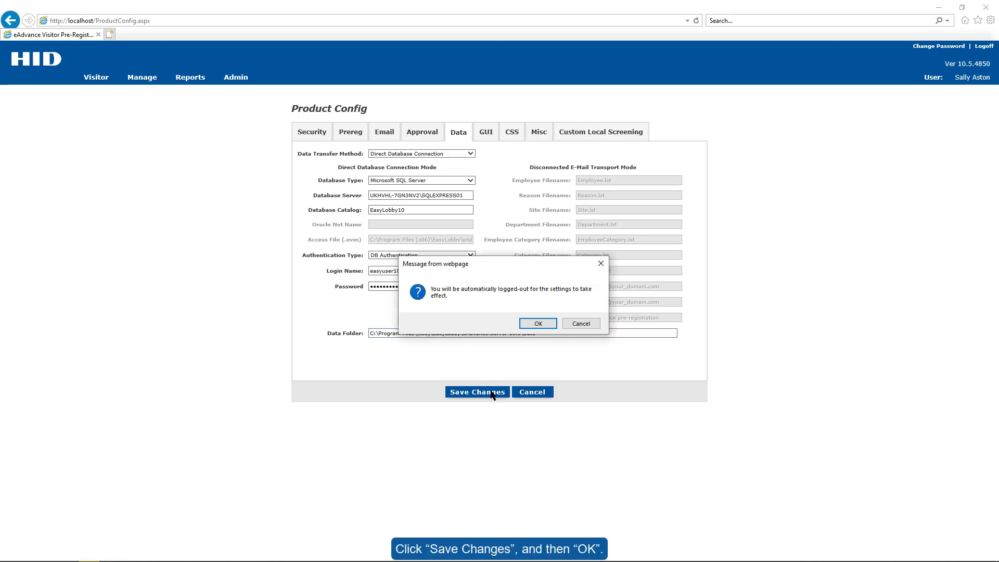
left_click(526, 322)
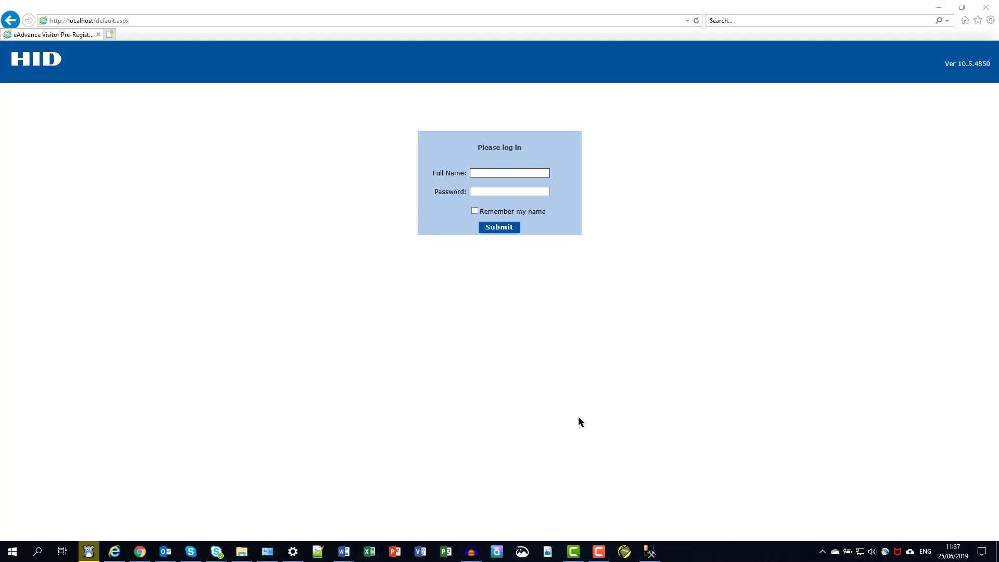
Launch EasyLobby SVM and log in as Administrator
left_click(625, 552)
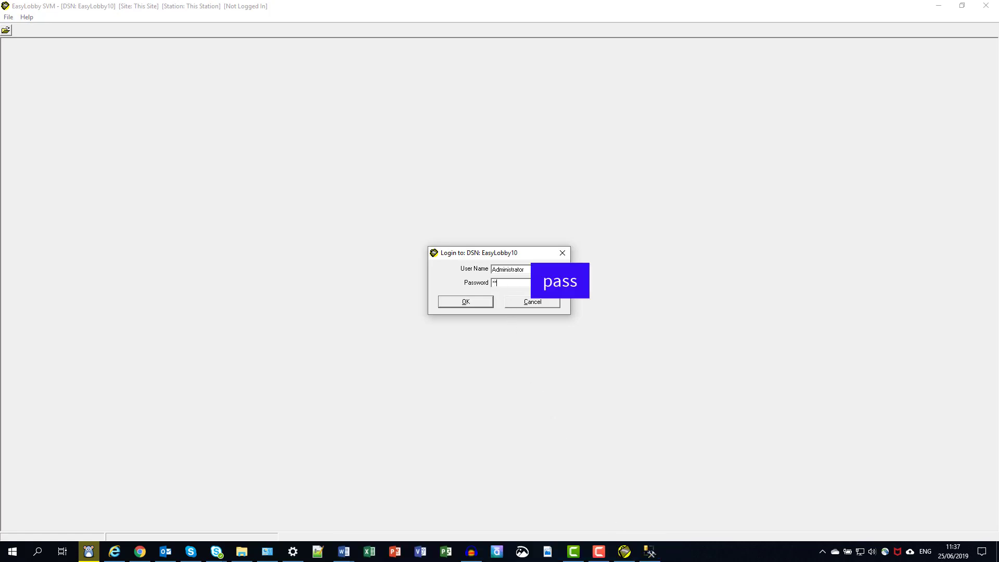
type("ass")
left_click(466, 303)
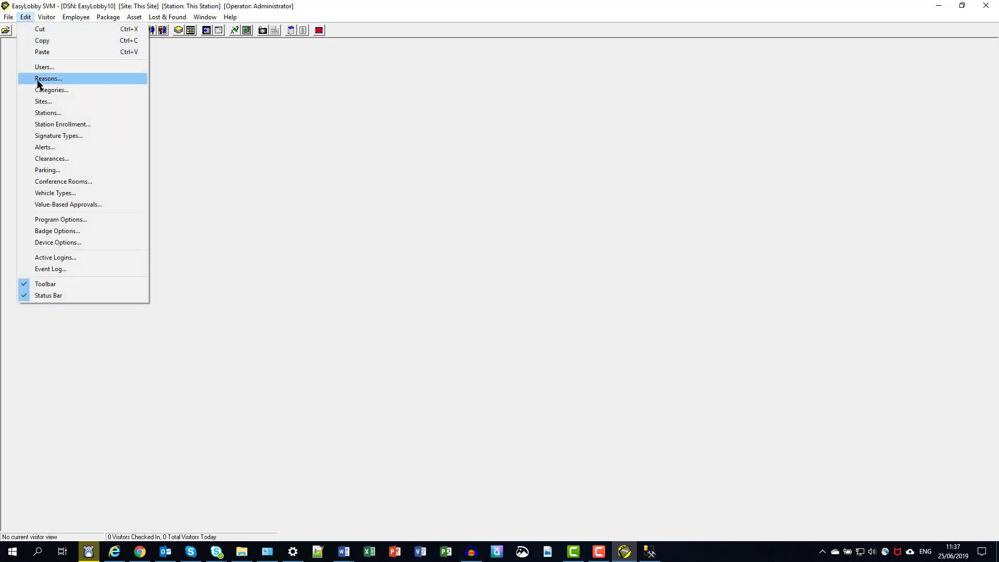
Create a station named eAdvance with the pasted CD Key and the eAdvance application assigned
left_click(46, 113)
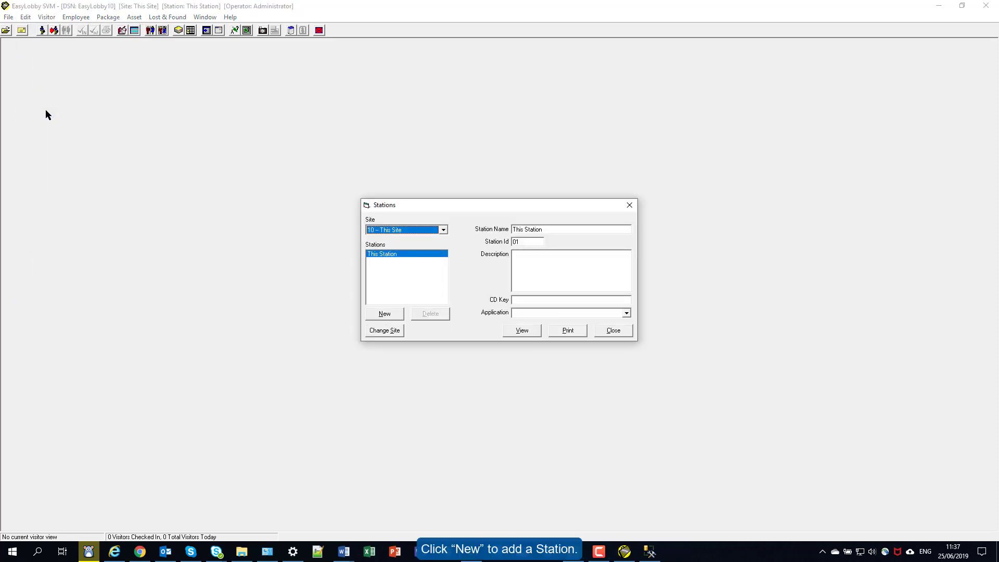
left_click(383, 314)
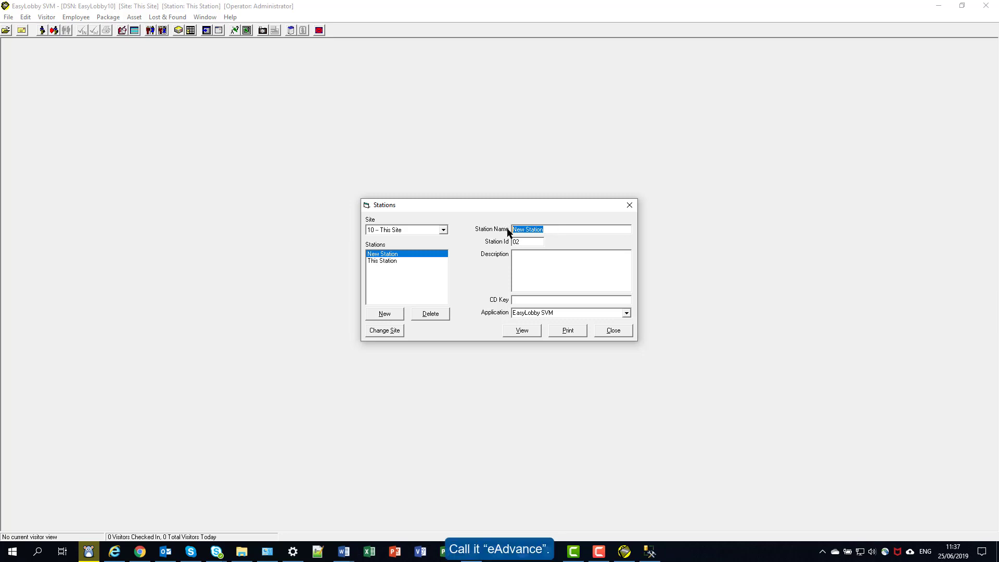
type("eAdvance")
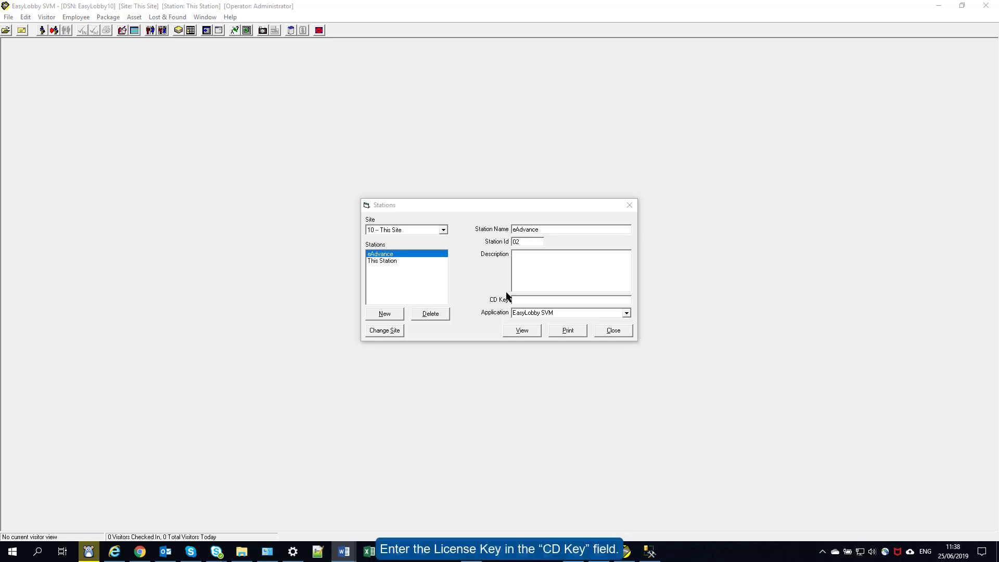
left_click(517, 300)
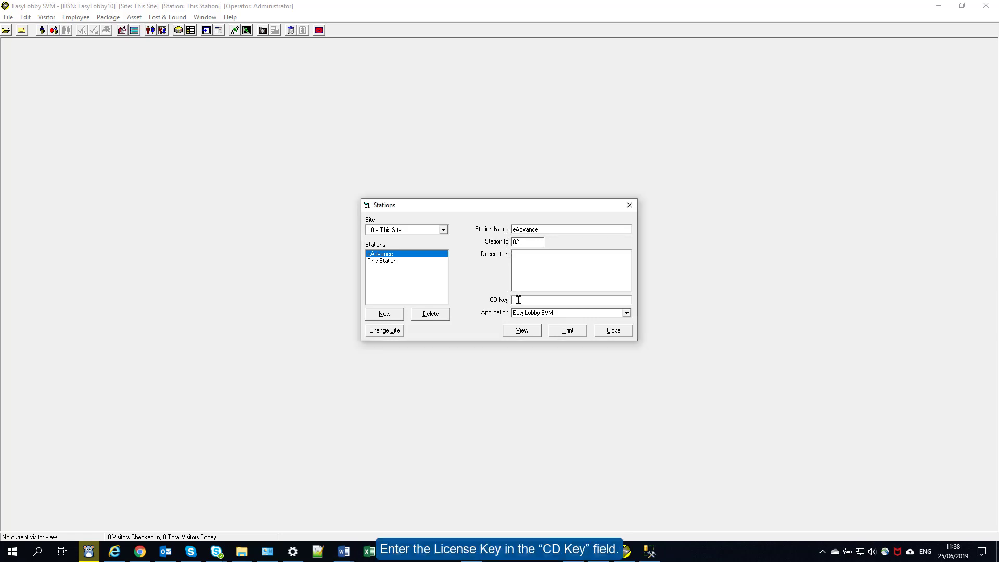
key("ctrl+v")
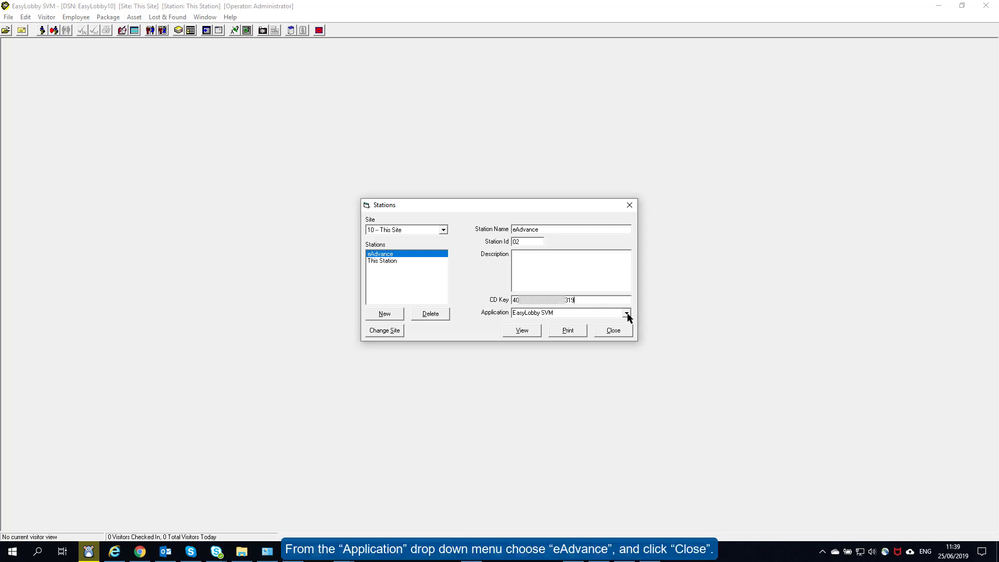
left_click(626, 314)
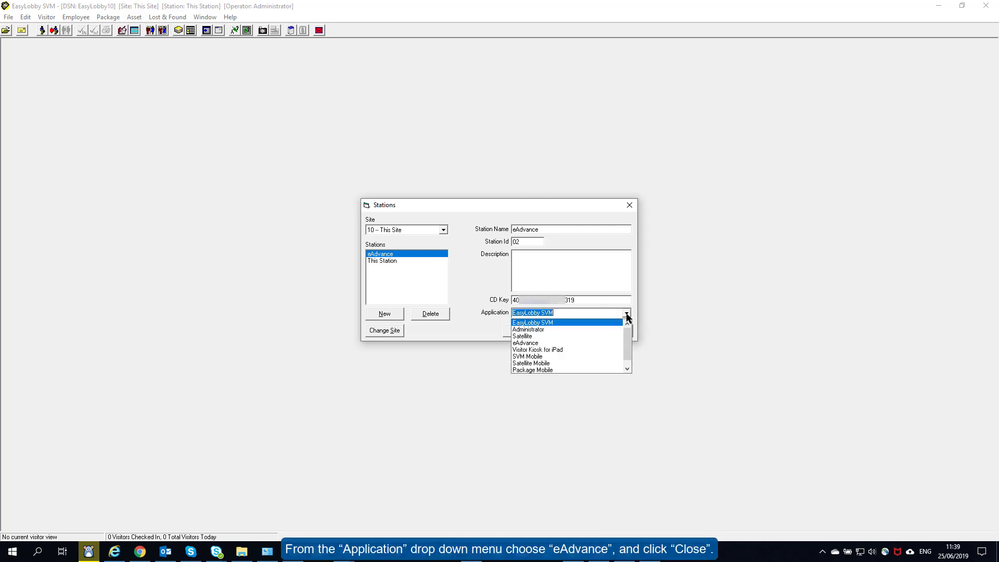
left_click(575, 343)
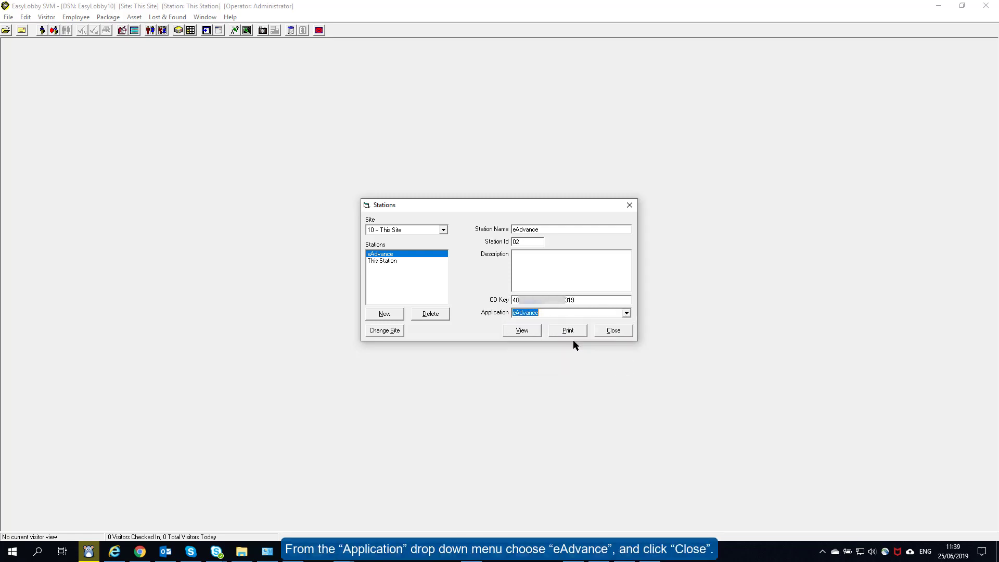
left_click(613, 331)
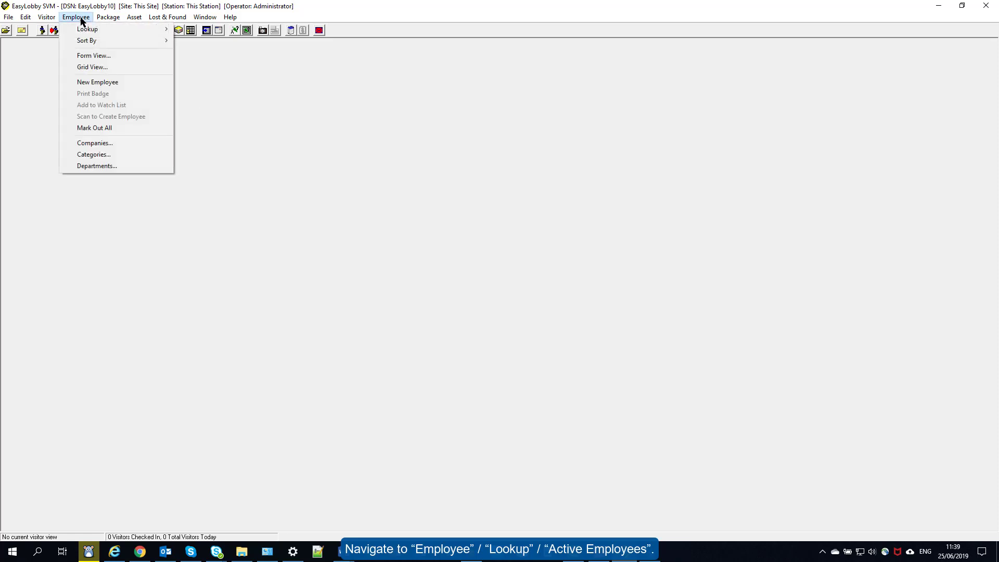
Show the Employee Grid via Employee > Lookup > Active Employees
mouse_move(87, 30)
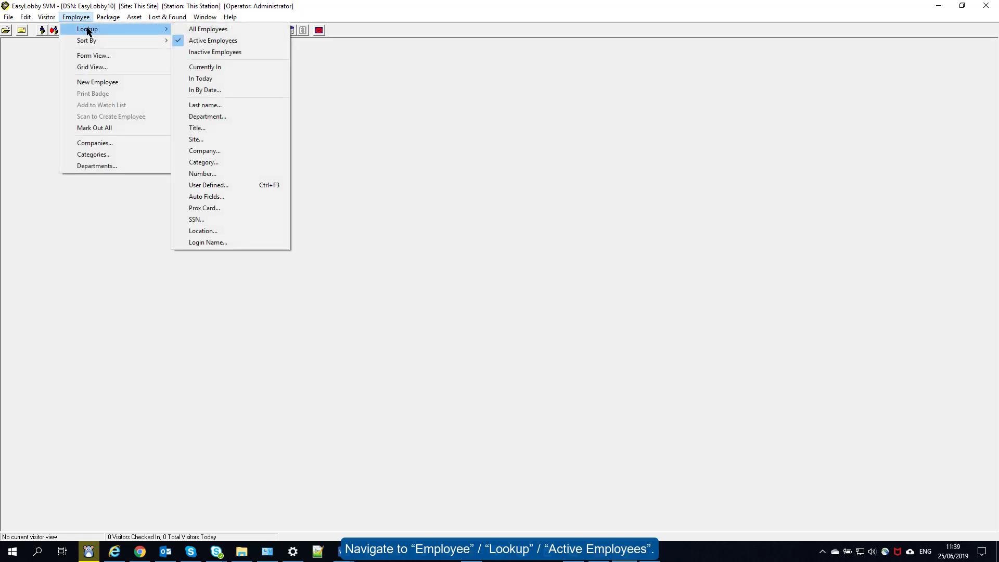
left_click(195, 41)
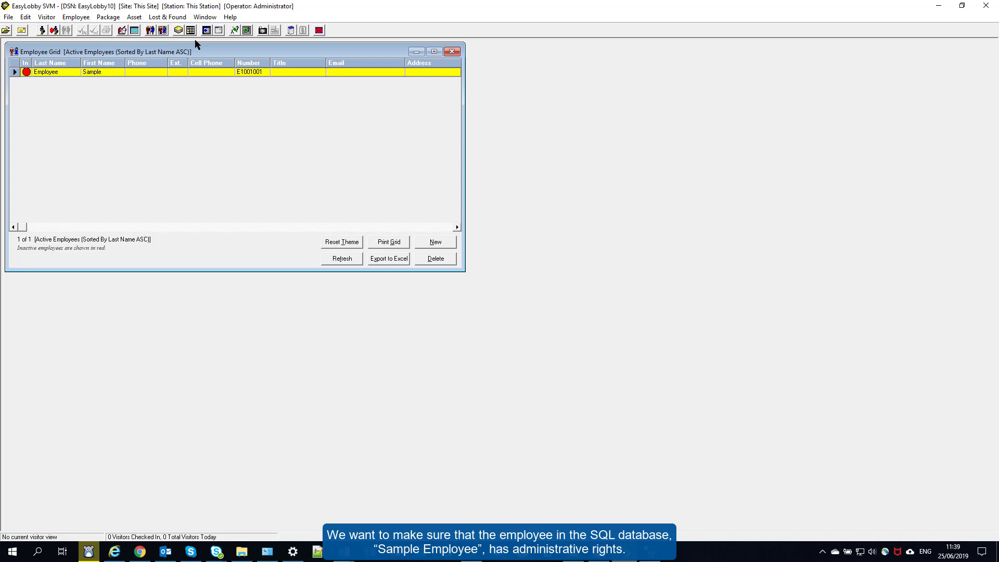
Set Sample Employee's eAdvance security to Administrator, save the record, and close it
double_click(115, 73)
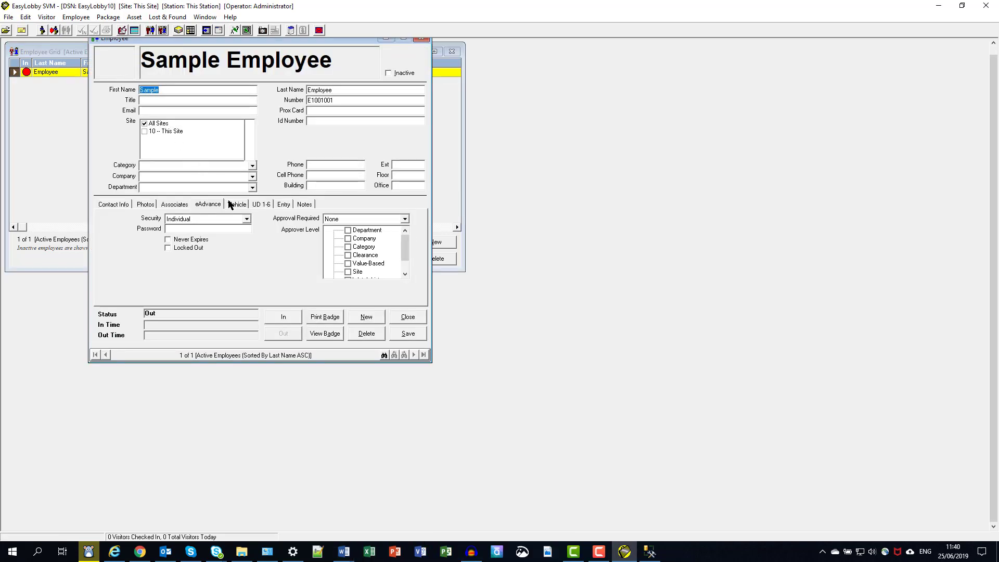
left_click(248, 220)
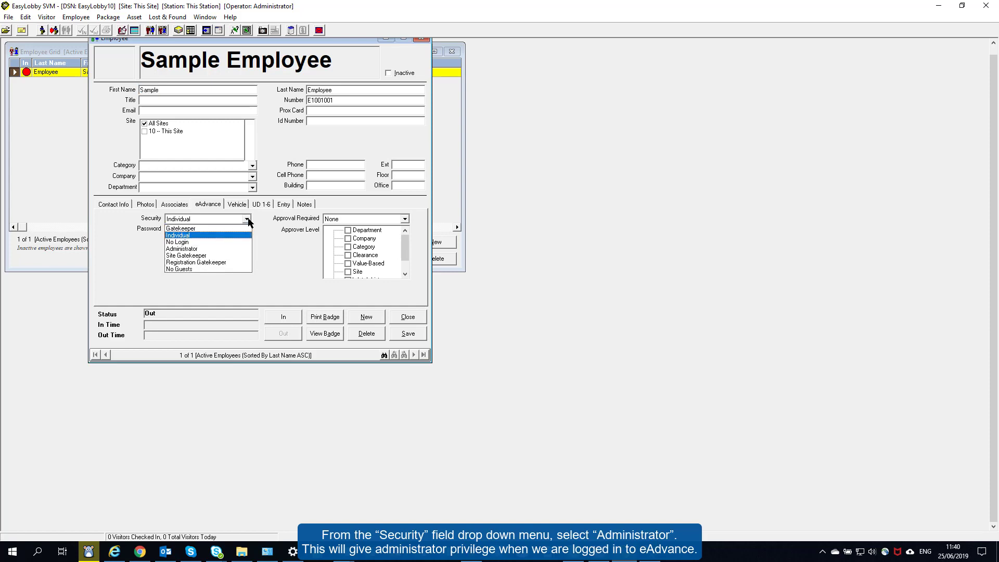
left_click(212, 249)
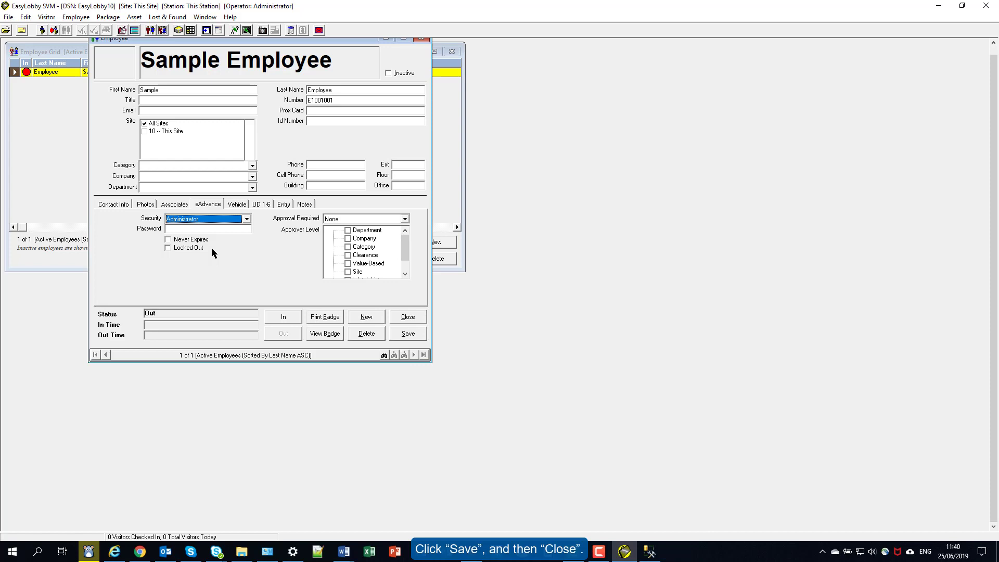
left_click(407, 333)
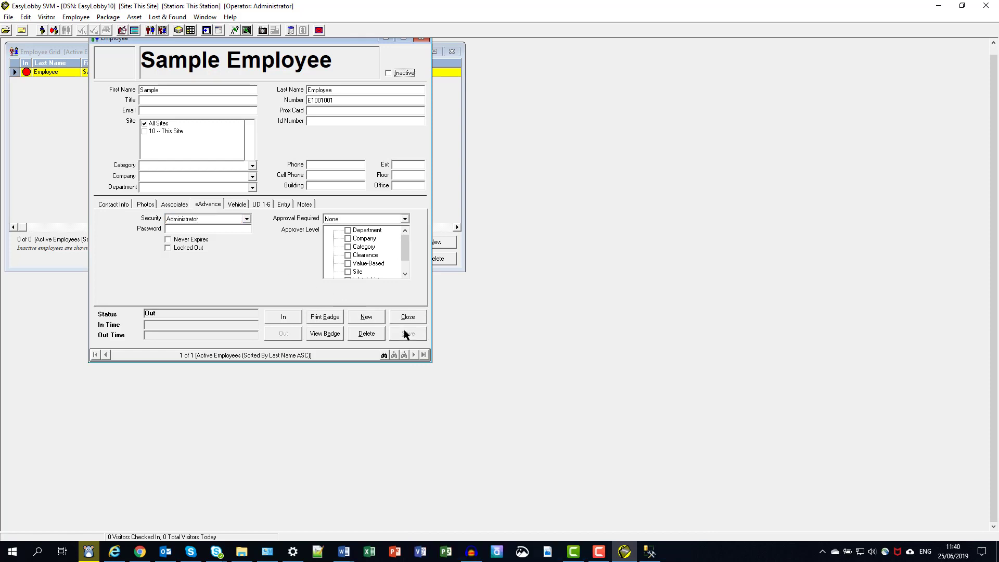
left_click(405, 316)
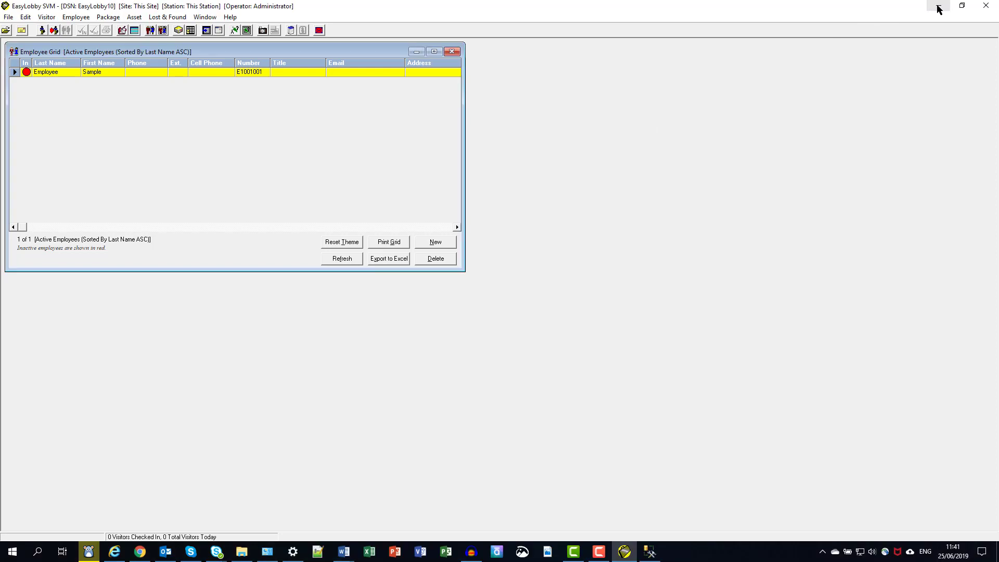
Back in Internet Explorer, log in to eAdvance as 'sample employee' with a blank password
left_click(938, 6)
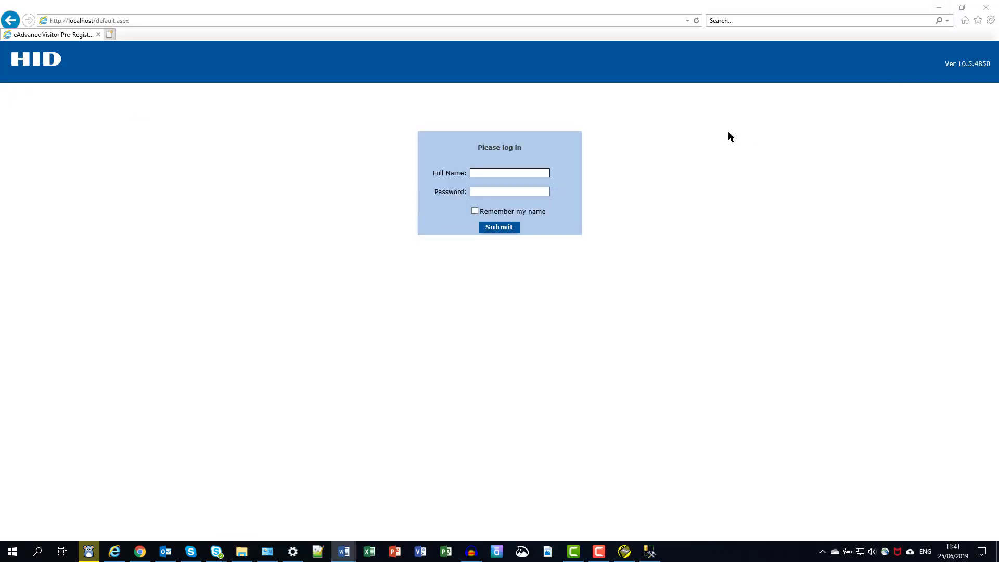
left_click(517, 172)
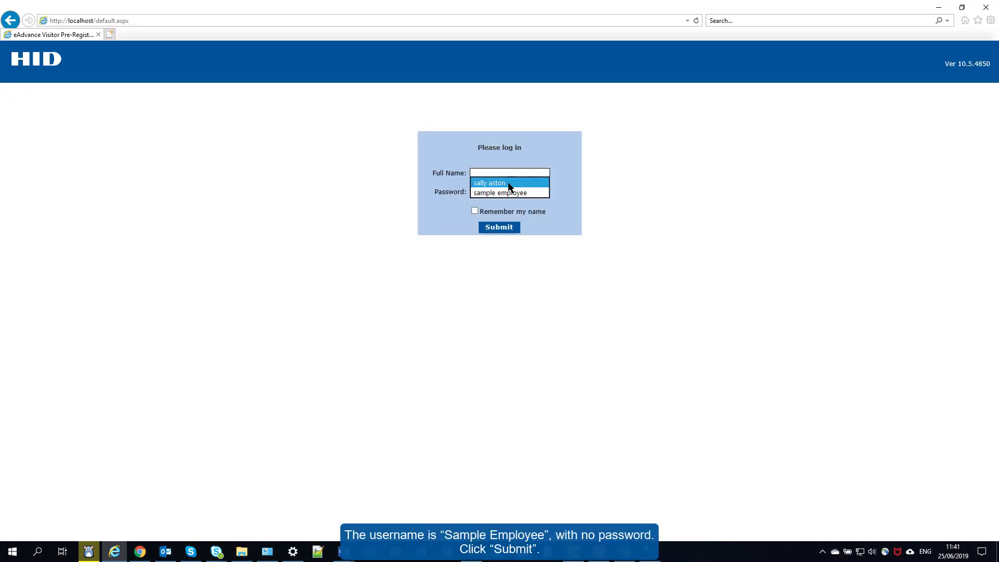
left_click(508, 193)
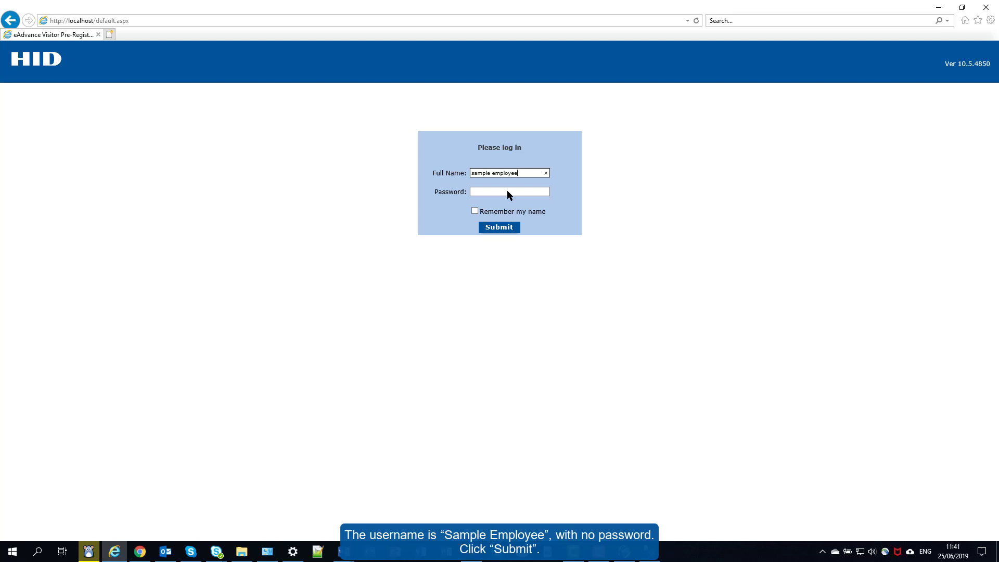
left_click(500, 227)
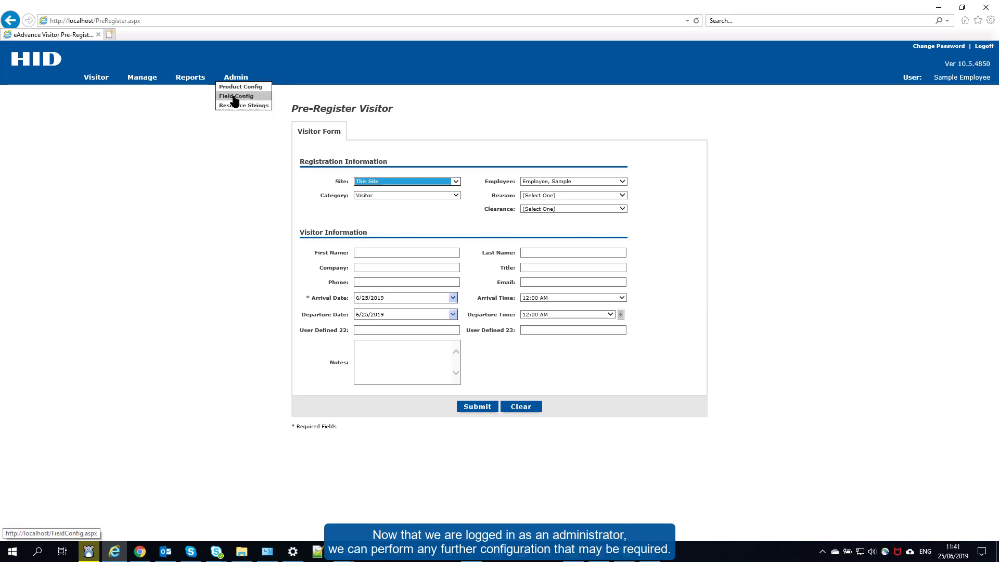
mouse_move(194, 78)
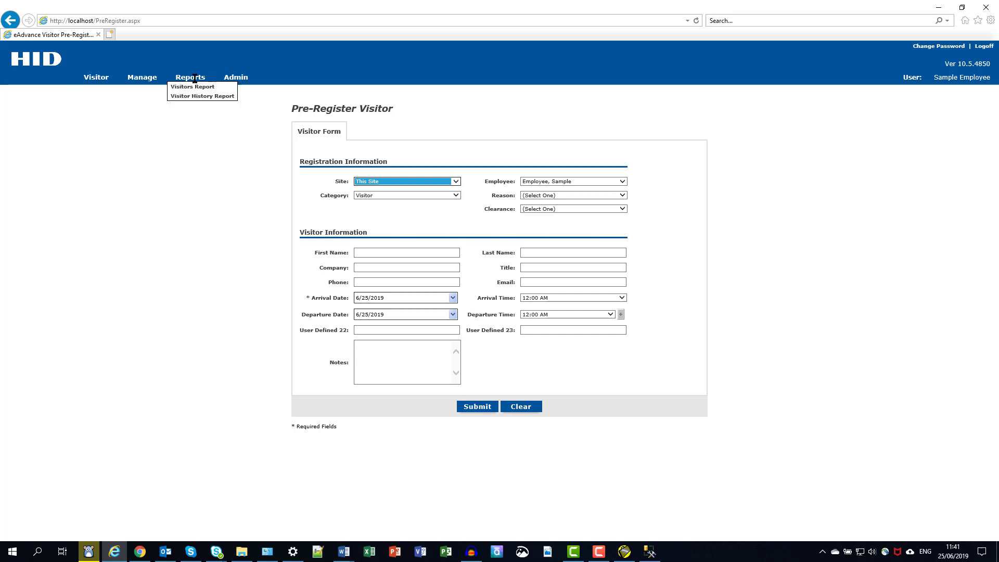